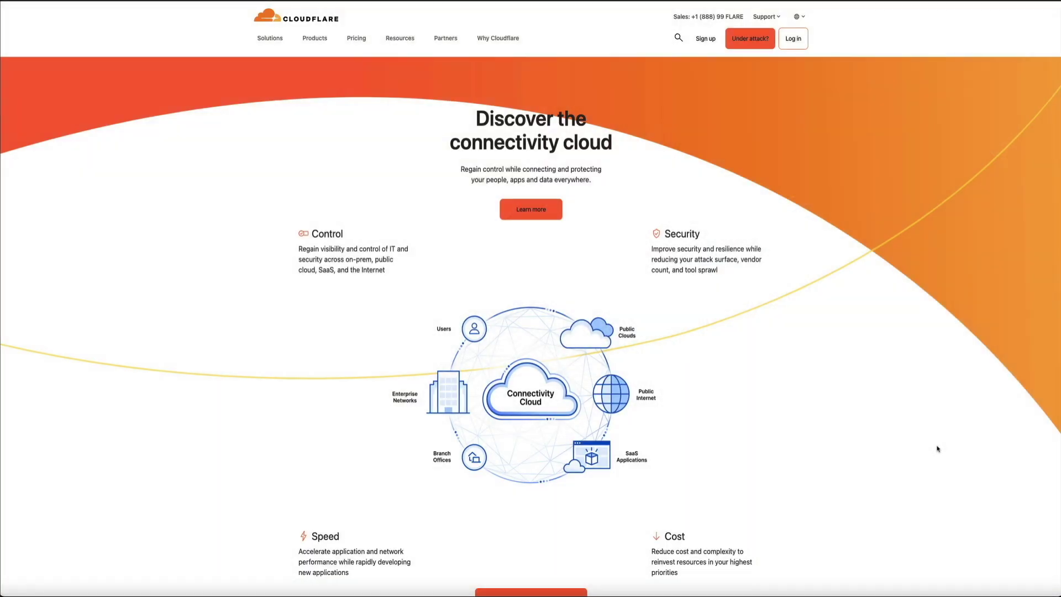
Sign up for a new Cloudflare account using an email address and password.
{"action": "scroll", "coordinate": [938, 448], "scroll_direction": "down", "scroll_amount": 3}
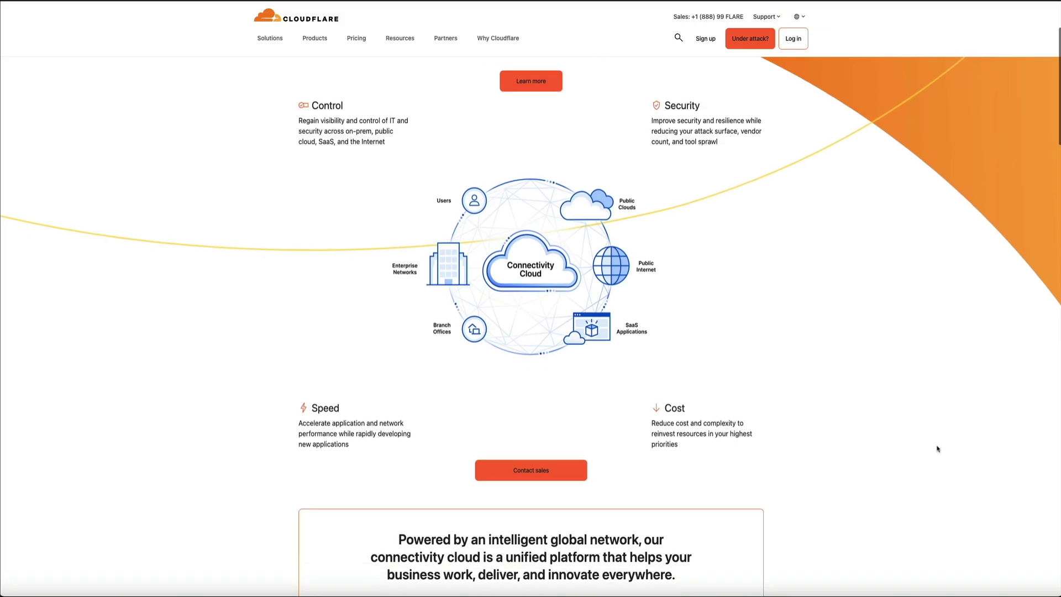
{"action": "scroll", "coordinate": [938, 449], "scroll_direction": "down", "scroll_amount": 5}
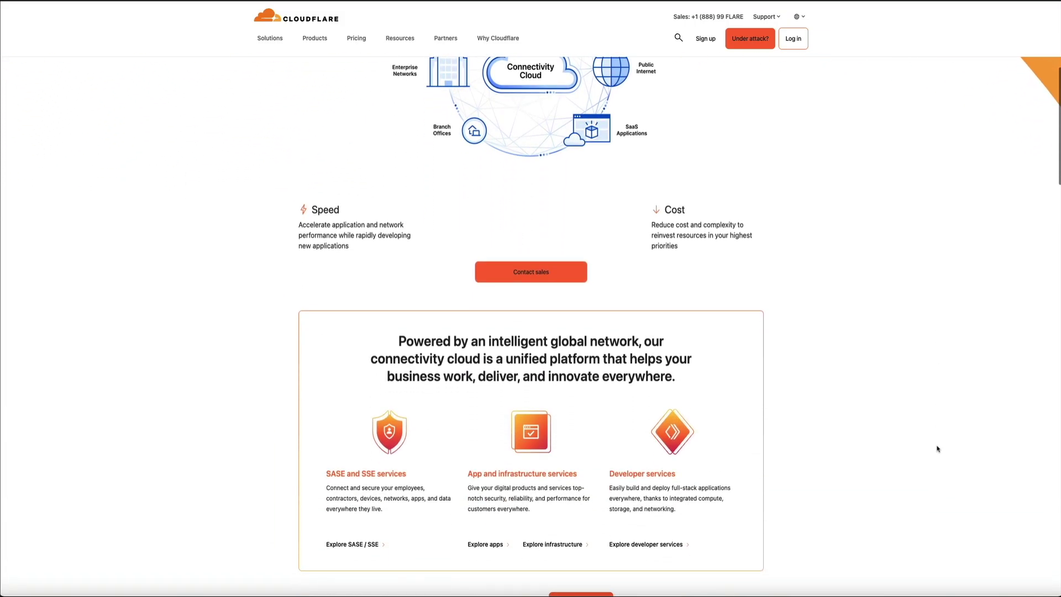
{"action": "scroll", "coordinate": [938, 449], "scroll_direction": "down", "scroll_amount": 3}
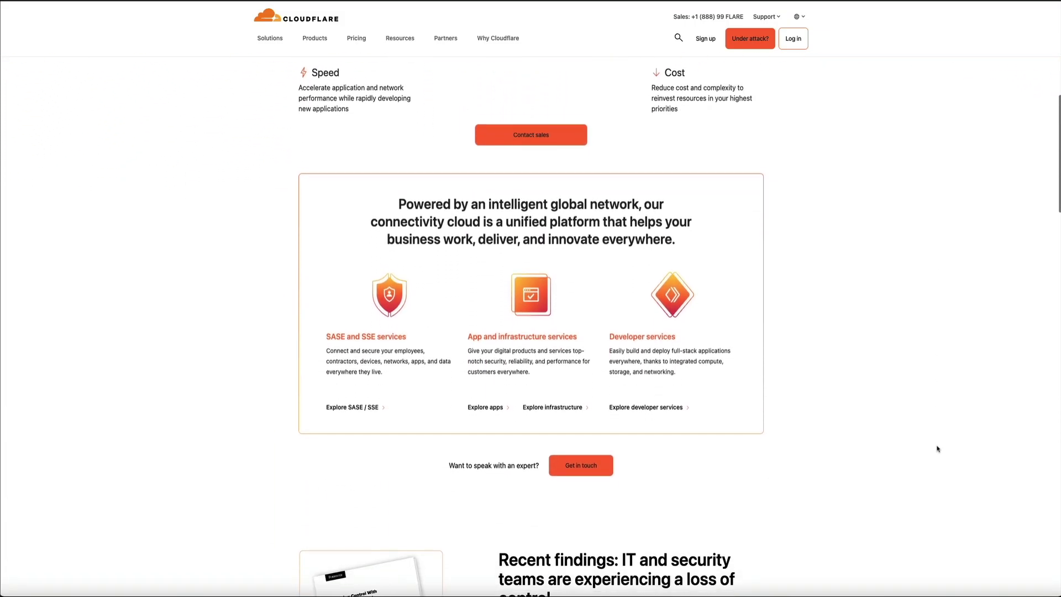
{"action": "scroll", "coordinate": [939, 449], "scroll_direction": "down", "scroll_amount": 3}
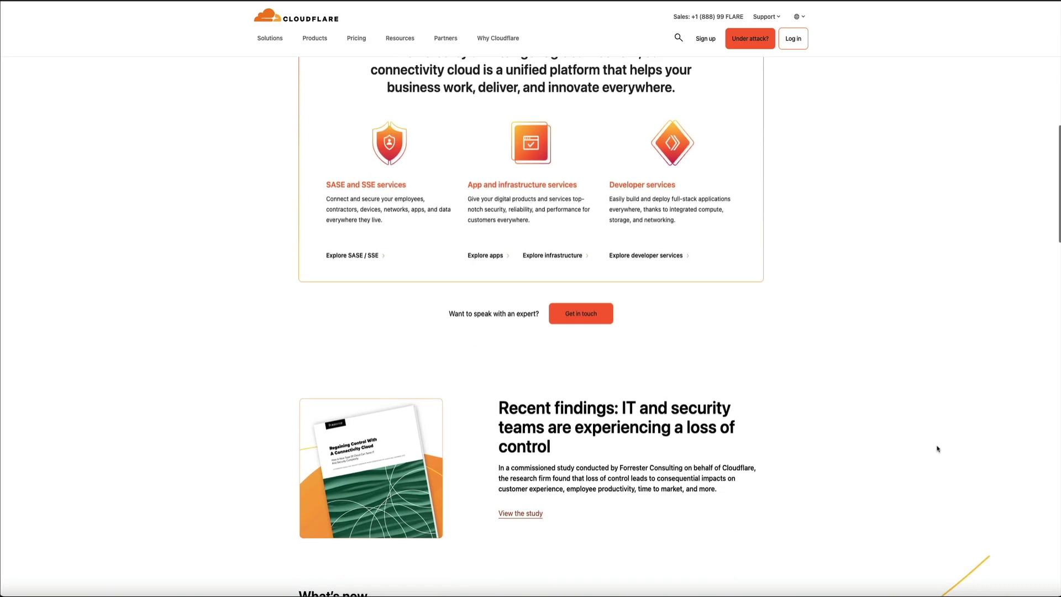
{"action": "scroll", "coordinate": [938, 449], "scroll_direction": "down", "scroll_amount": 3}
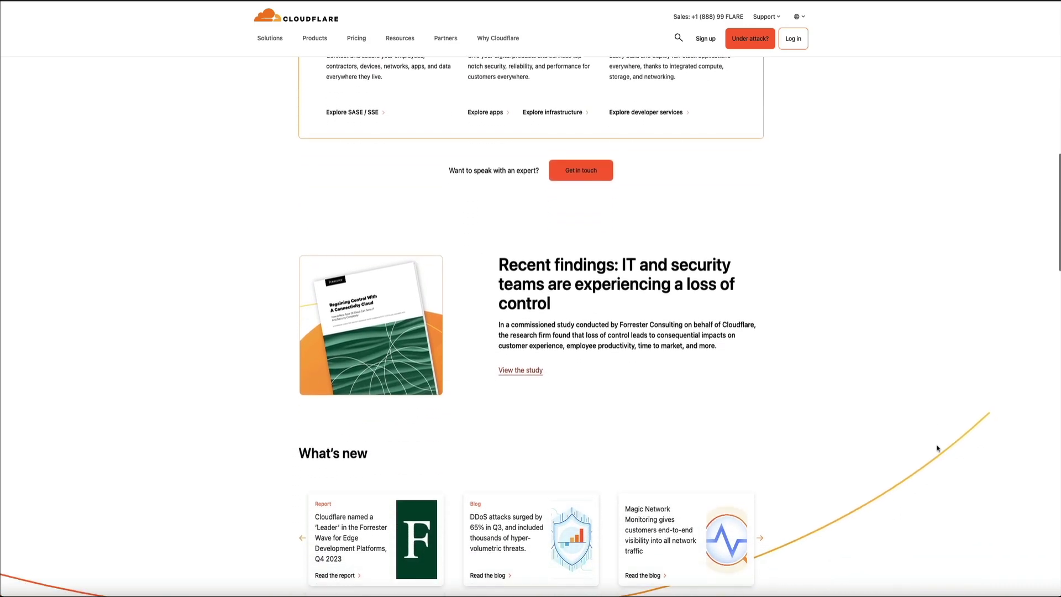
{"action": "scroll", "coordinate": [938, 449], "scroll_direction": "down", "scroll_amount": 3}
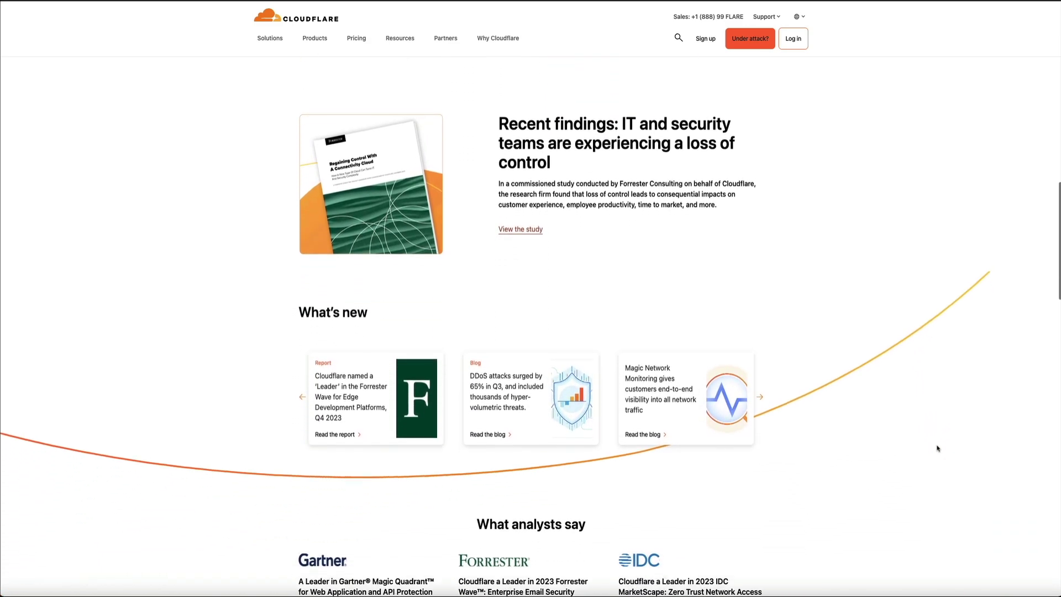
{"action": "scroll", "coordinate": [938, 449], "scroll_direction": "down", "scroll_amount": 4}
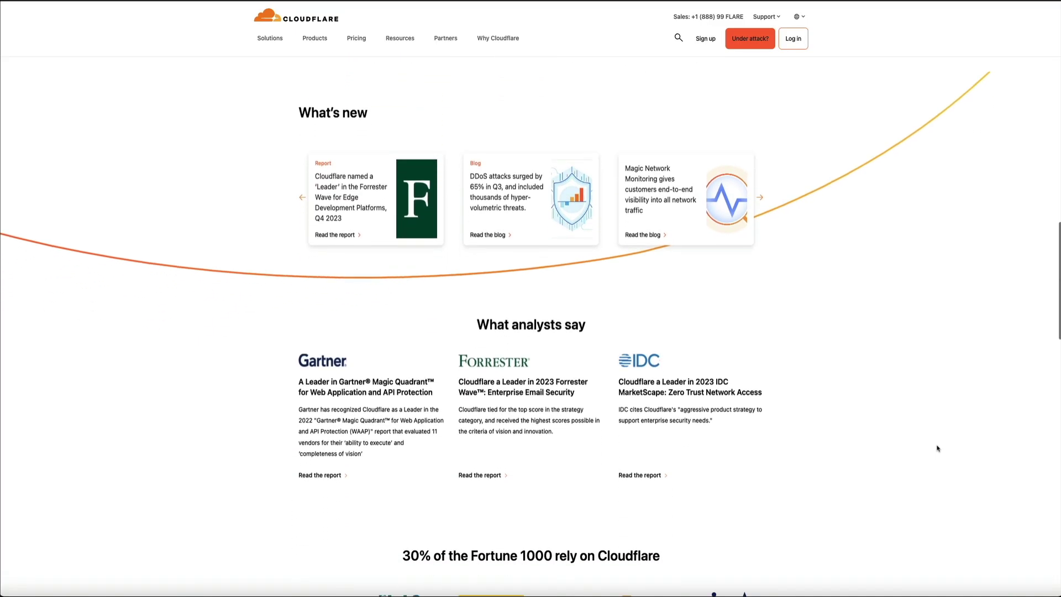
{"action": "scroll", "coordinate": [938, 449], "scroll_direction": "down", "scroll_amount": 3}
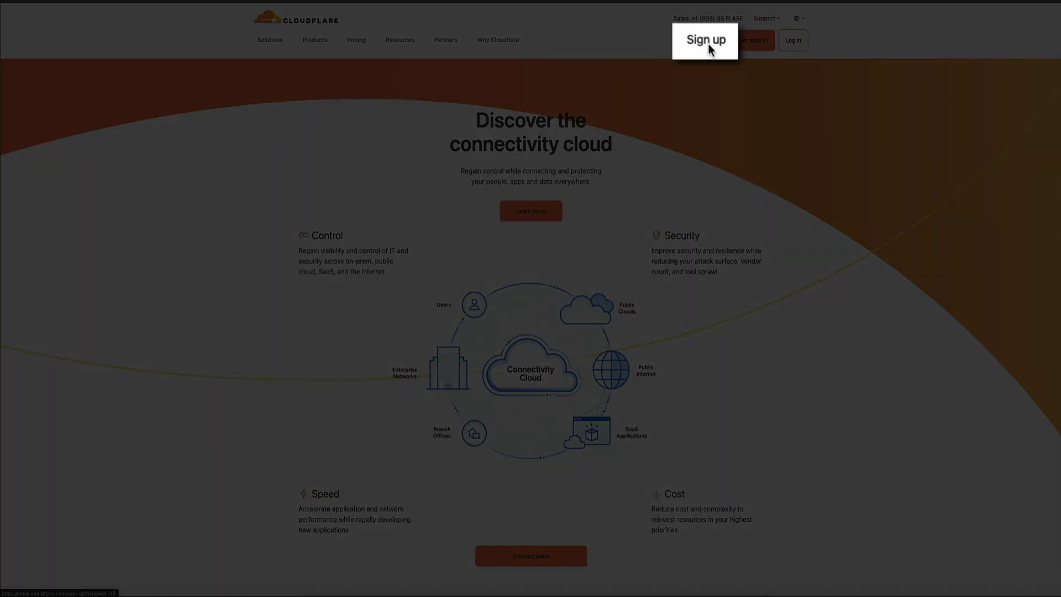
{"action": "left_click", "coordinate": [709, 45]}
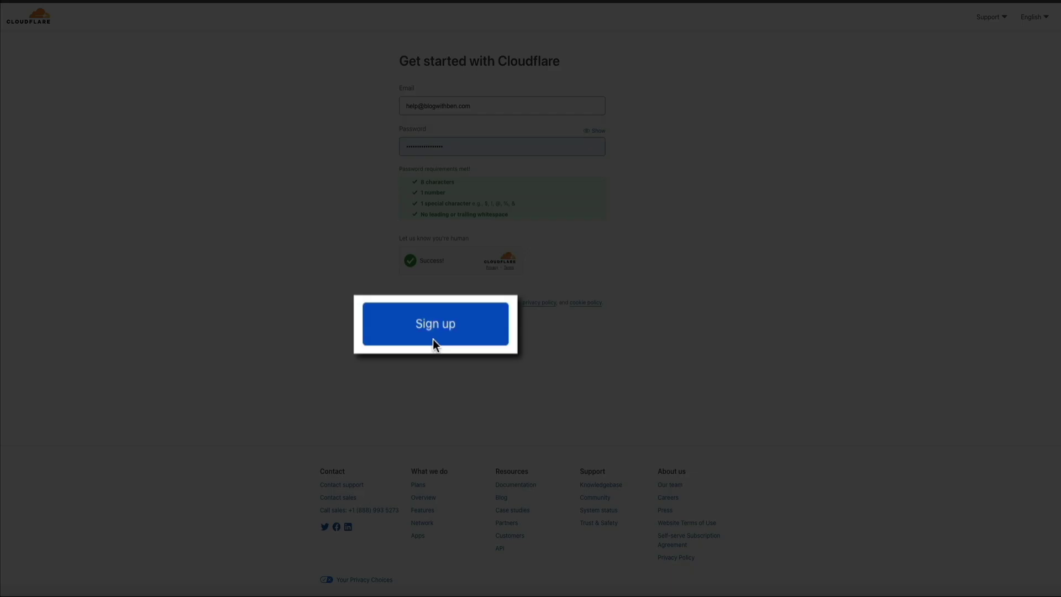
{"action": "left_click", "coordinate": [433, 338]}
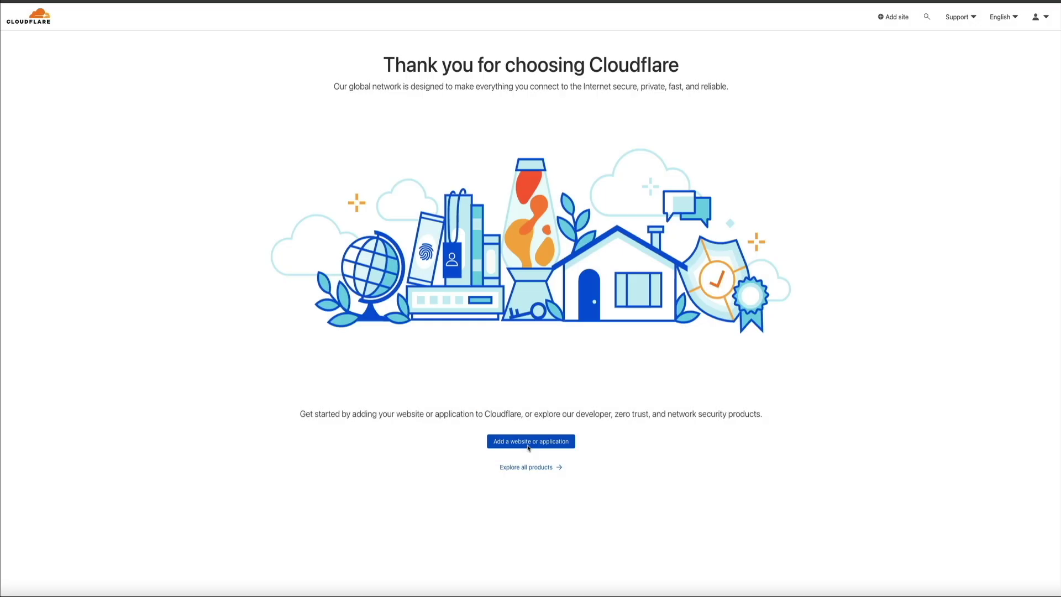
Add the domain testdomainhero.com as a new website in the account.
{"action": "left_click", "coordinate": [529, 445]}
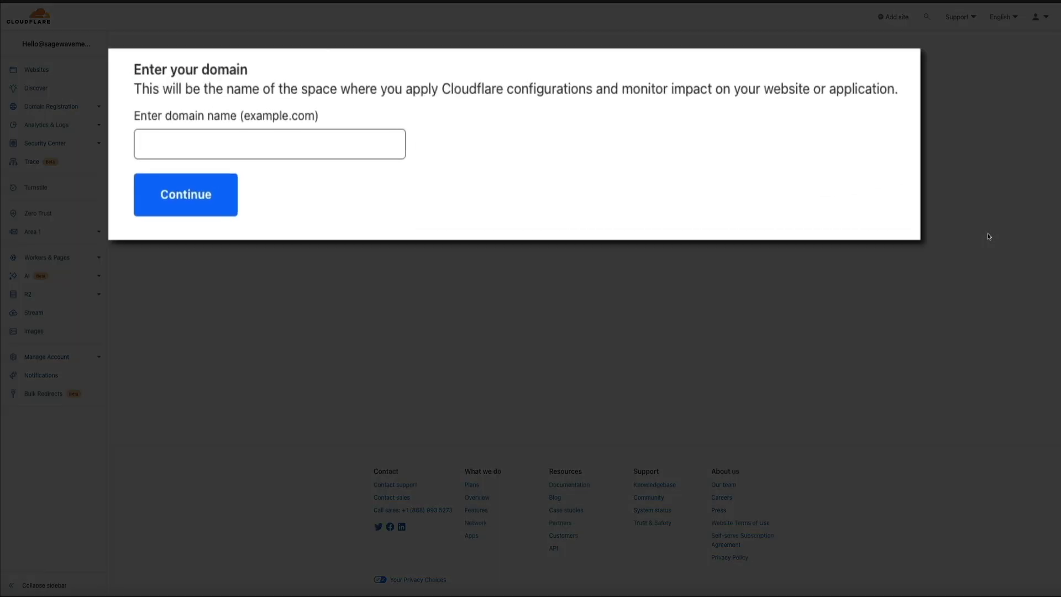
{"action": "left_click", "coordinate": [190, 151]}
{"action": "type", "text": "testdomainhero.com"}
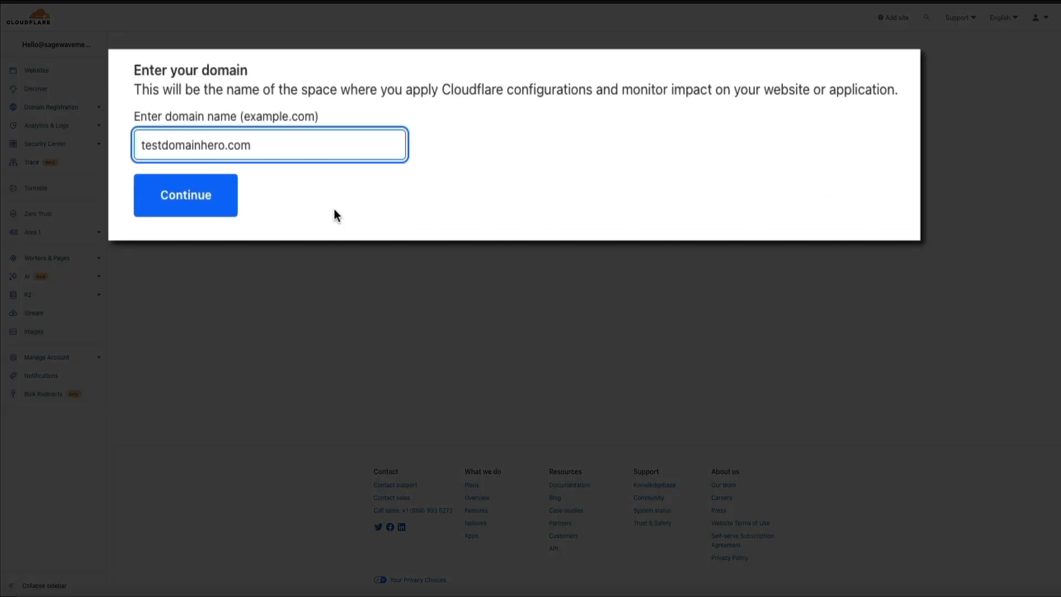
{"action": "left_click", "coordinate": [191, 215]}
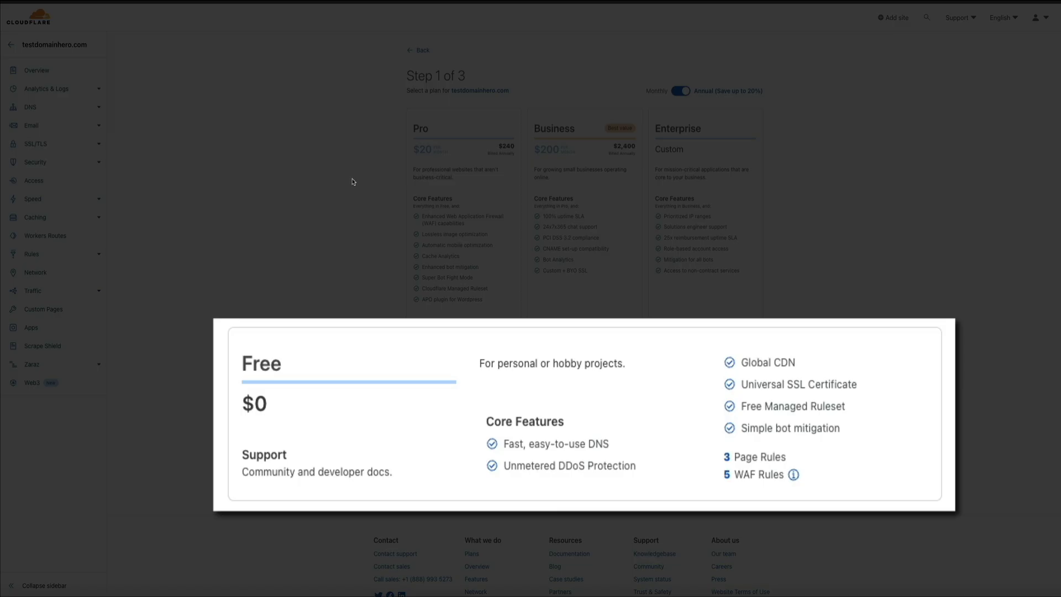
Choose the Free $0 plan for testdomainhero.com and continue.
{"action": "left_click", "coordinate": [453, 366]}
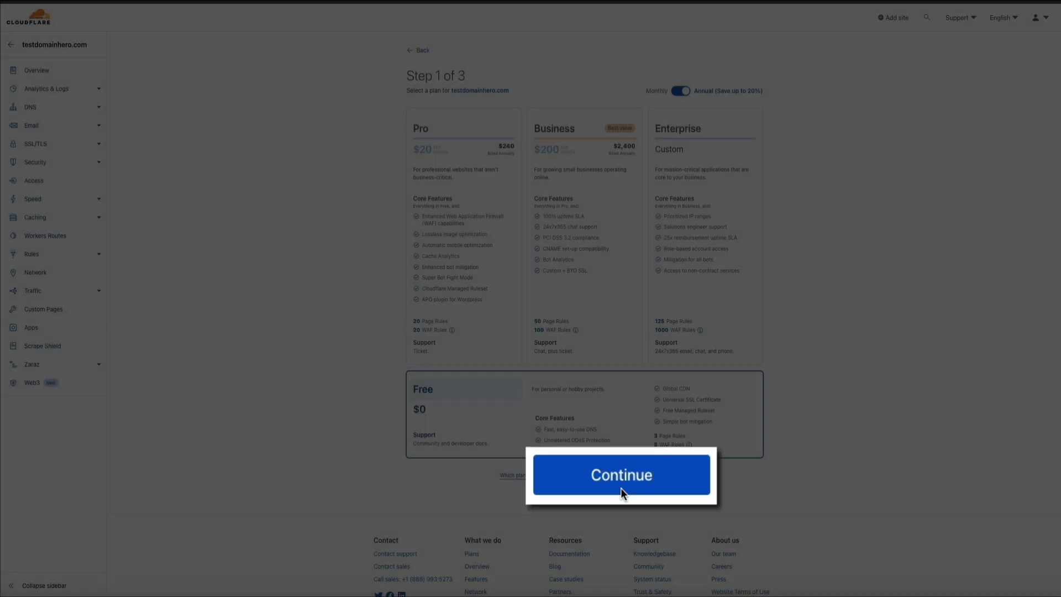
{"action": "left_click", "coordinate": [620, 484]}
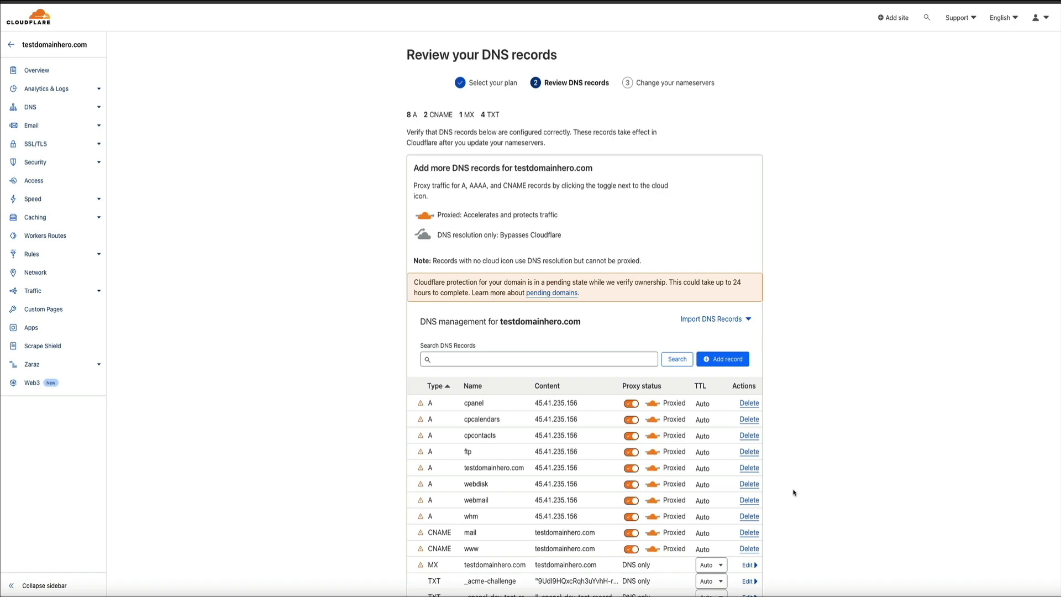
{"action": "scroll", "coordinate": [793, 493], "scroll_direction": "down", "scroll_amount": 4}
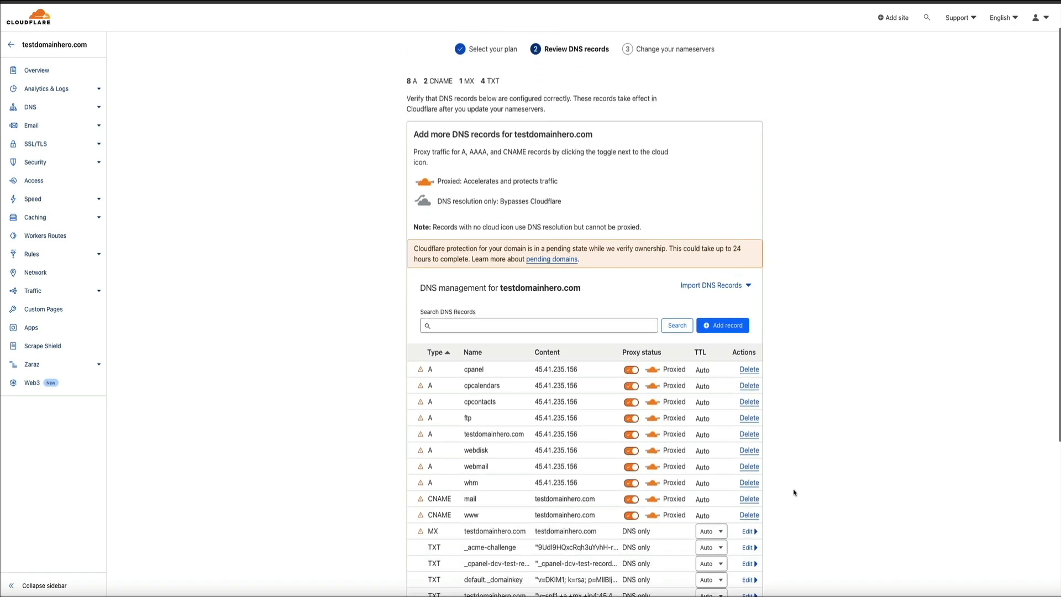
{"action": "scroll", "coordinate": [794, 493], "scroll_direction": "down", "scroll_amount": 1}
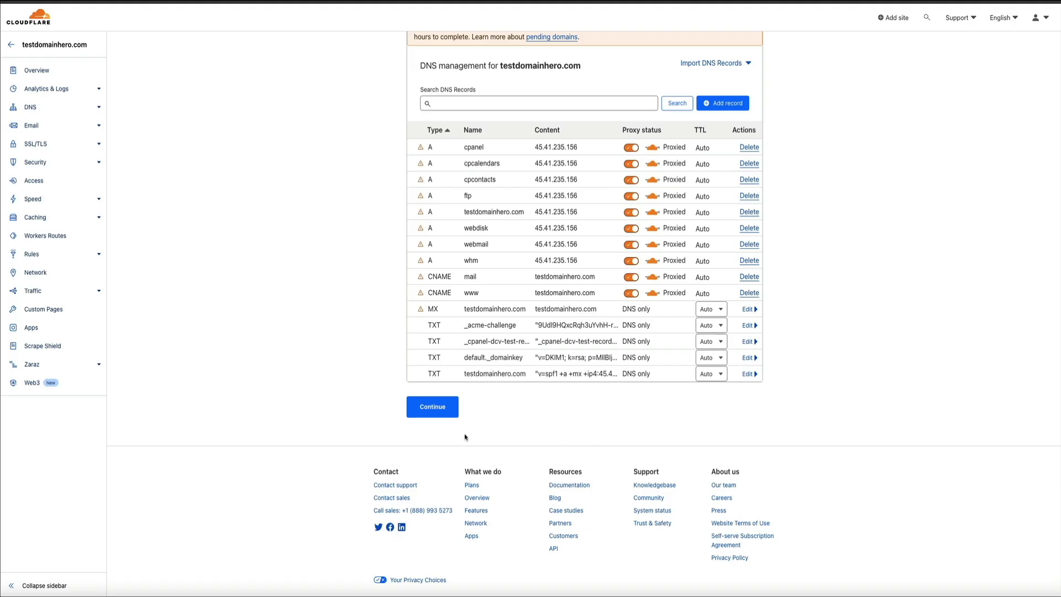
Accept the imported DNS records to reach the Change your nameservers step.
{"action": "left_click", "coordinate": [433, 416]}
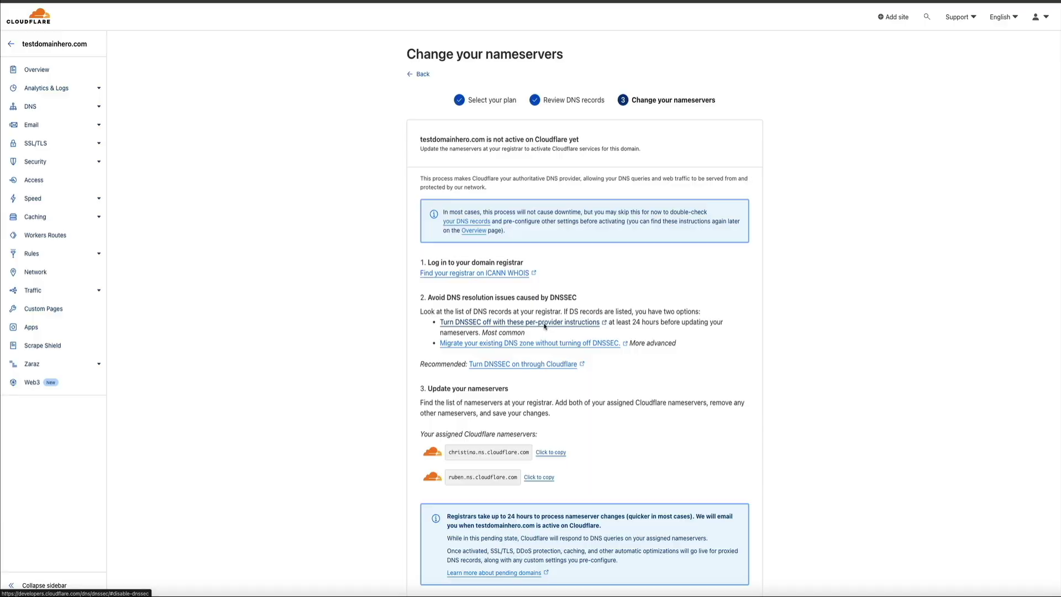
Open the per-provider DNSSEC guide and expand its provider-specific instructions.
{"action": "left_click", "coordinate": [566, 322]}
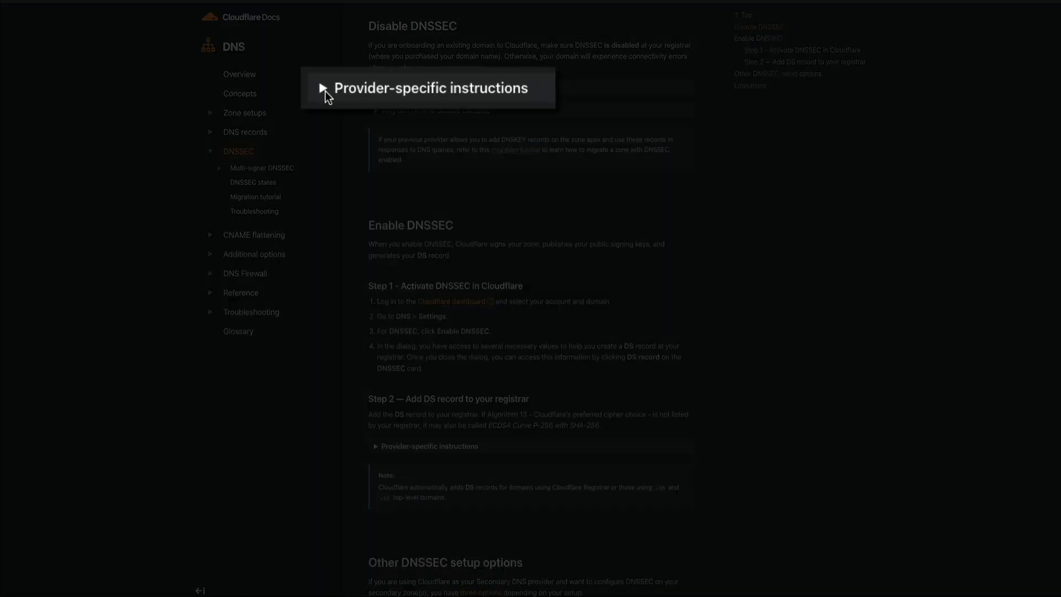
{"action": "left_click", "coordinate": [376, 90]}
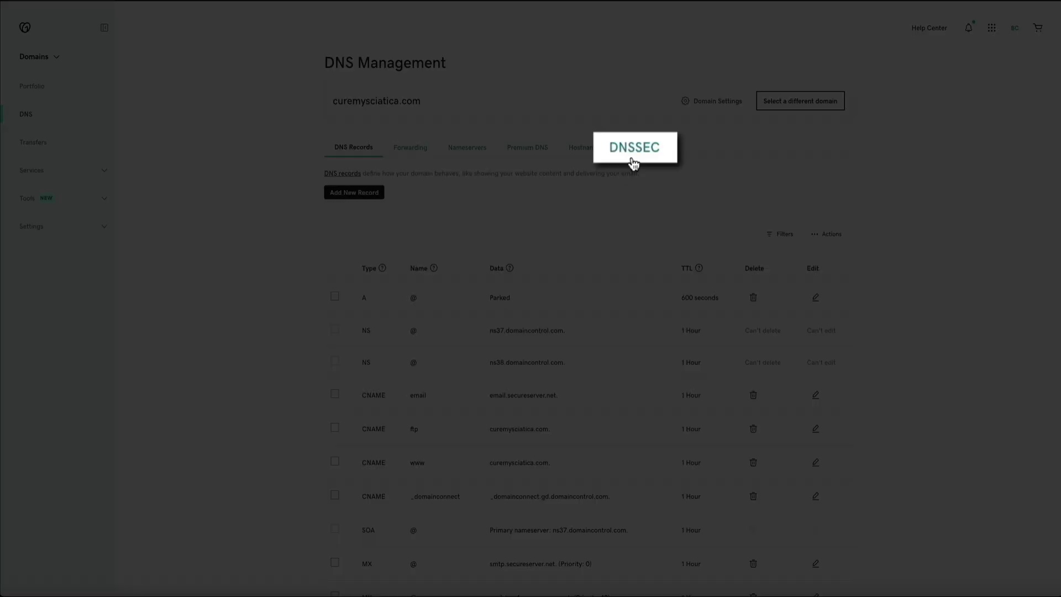
Check the DNSSEC status of curemysciatica.com in GoDaddy DNS Management.
{"action": "left_click", "coordinate": [632, 161]}
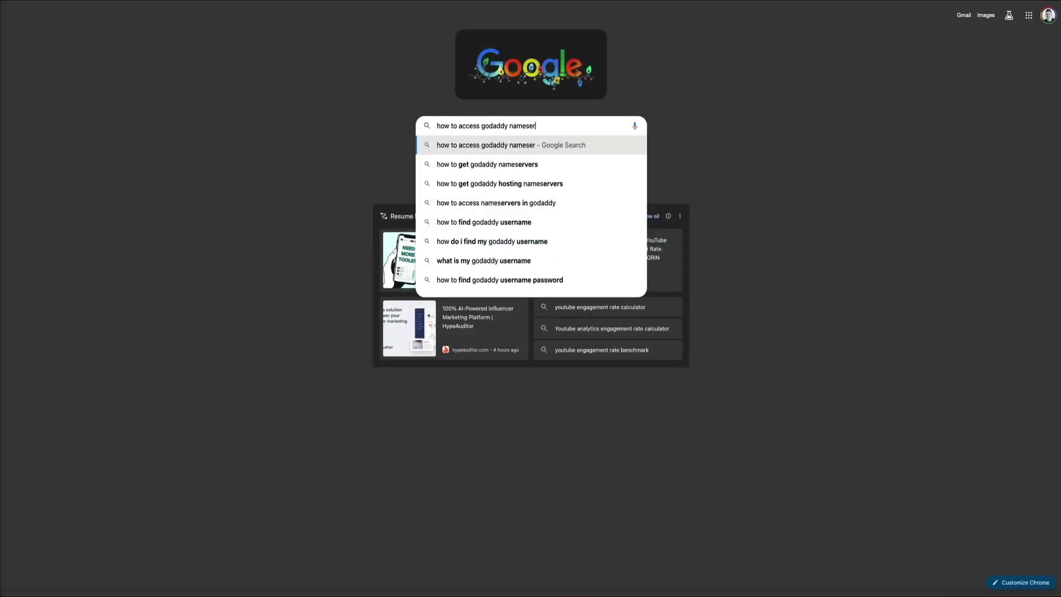
Search 'how to access godaddy nameservers' and open GoDaddy's Find my GoDaddy nameservers article.
{"action": "type", "text": "s"}
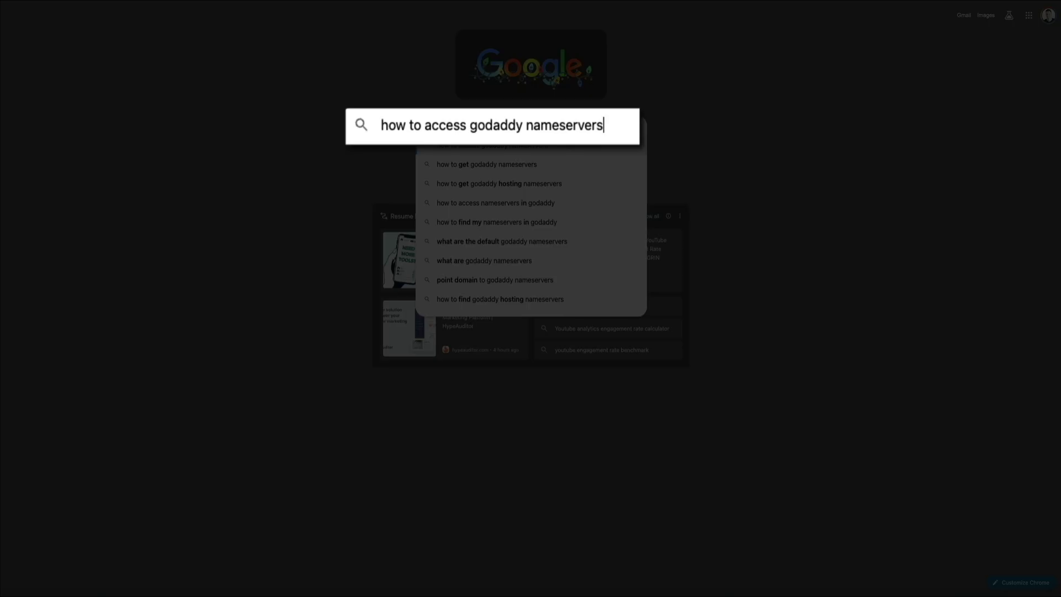
{"action": "key", "text": "Return"}
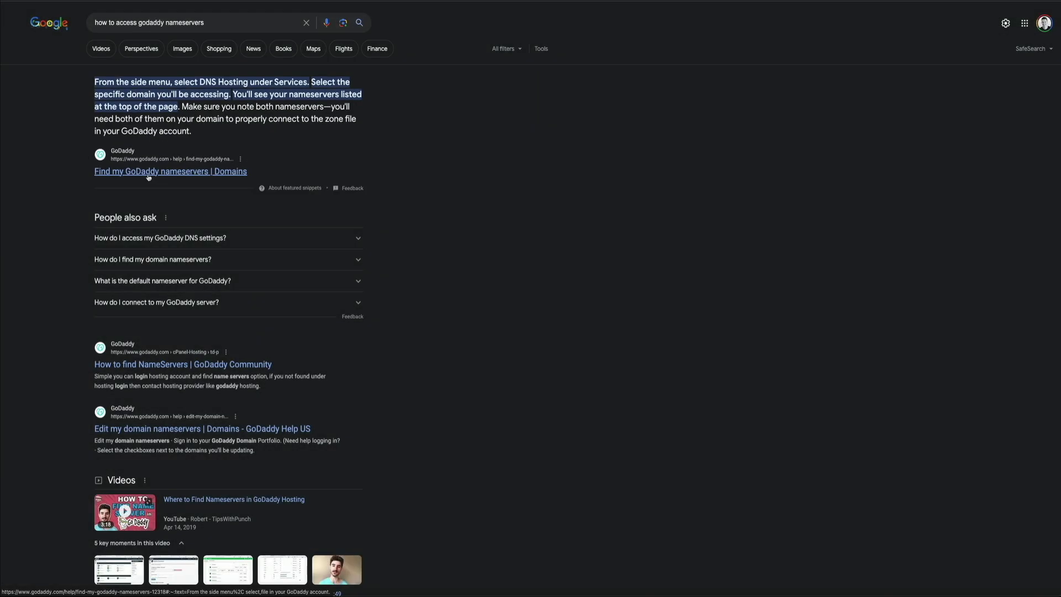
{"action": "left_click", "coordinate": [148, 172]}
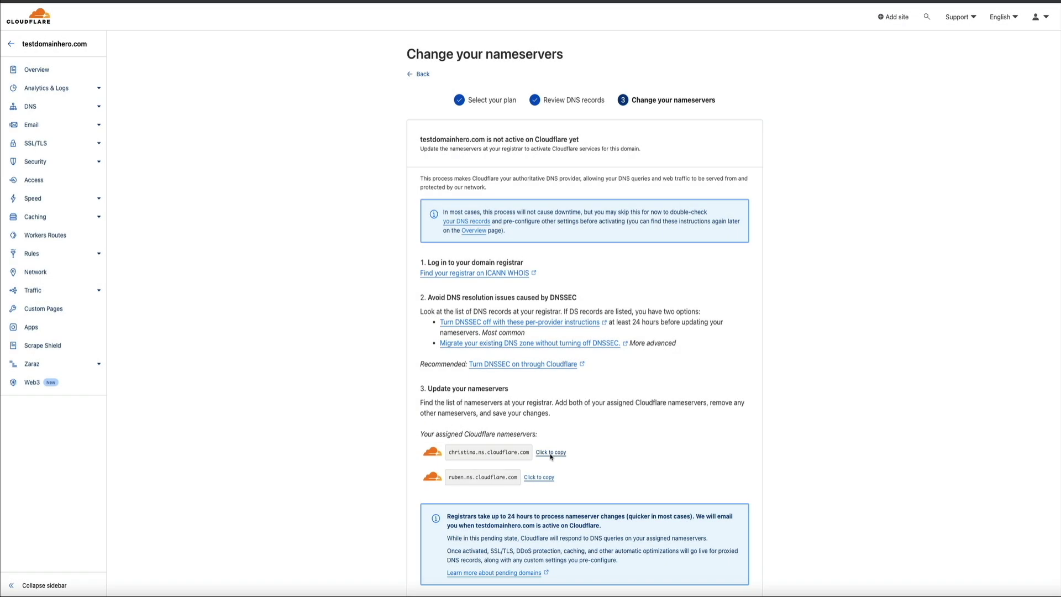
Copy the assigned nameserver christina.ns.cloudflare.com to the clipboard.
{"action": "left_click", "coordinate": [551, 453]}
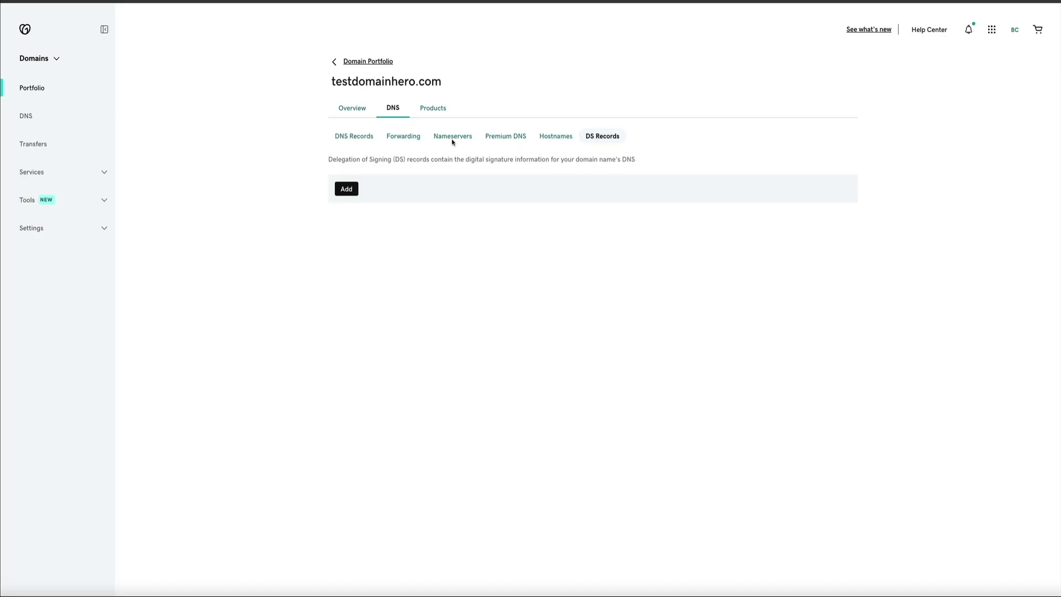
View testdomainhero.com's current nameservers, ns1.namehero.com and ns2.namehero.com.
{"action": "left_click", "coordinate": [452, 139]}
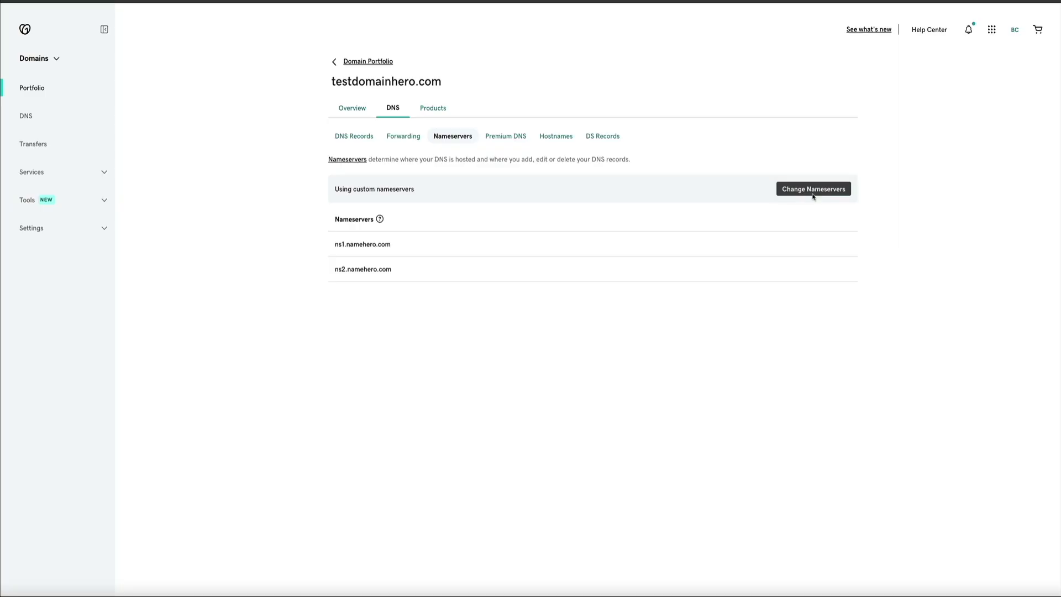
Replace the first nameserver ns1.namehero.com with christina.ns.cloudflare.com.
{"action": "left_click", "coordinate": [813, 193]}
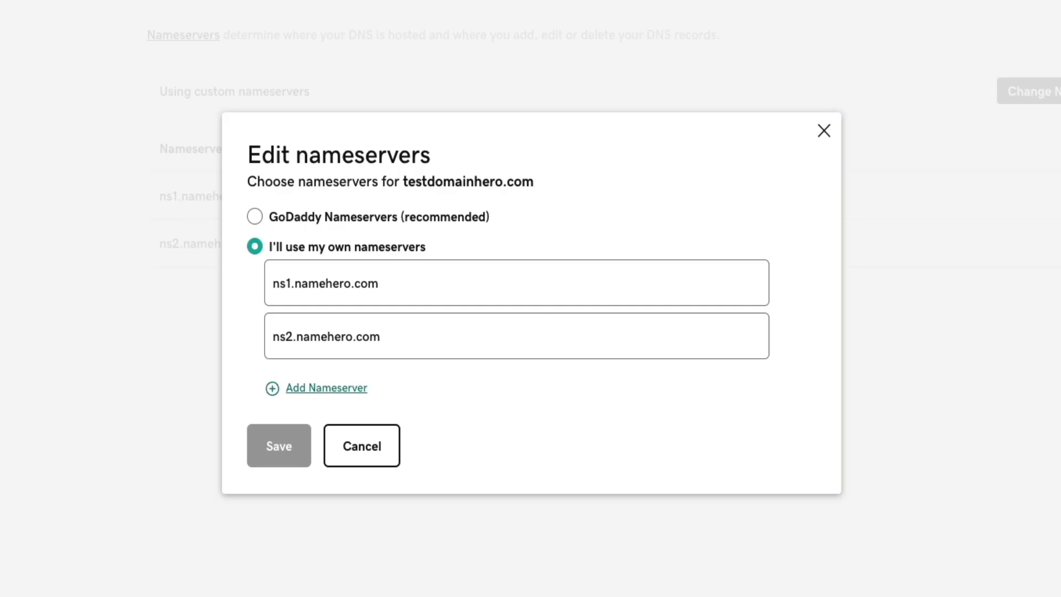
{"action": "left_click", "coordinate": [471, 282]}
{"action": "key", "text": "ctrl+a"}
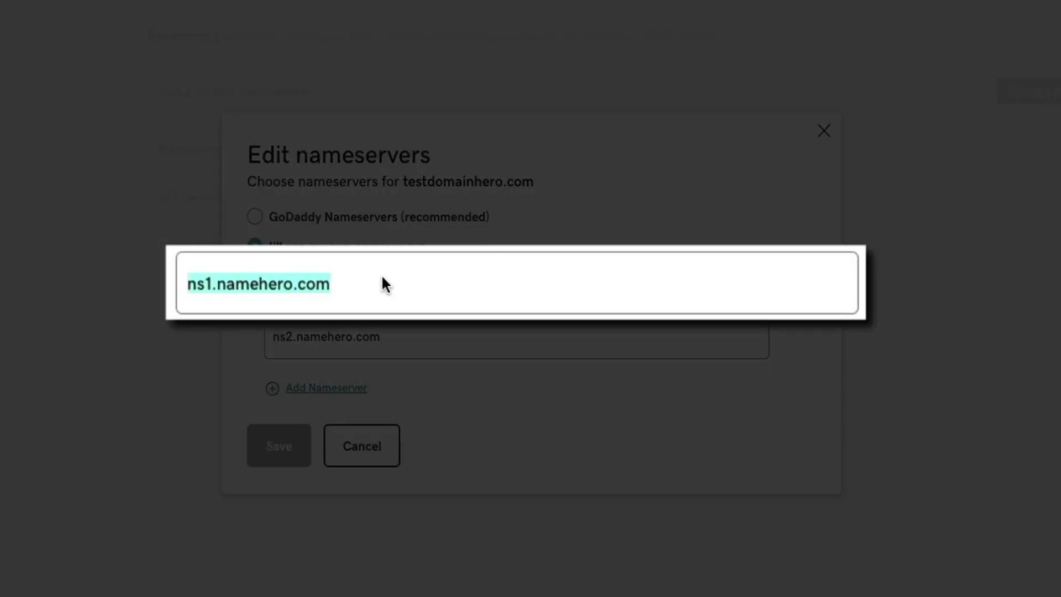
{"action": "key", "text": "ctrl+v"}
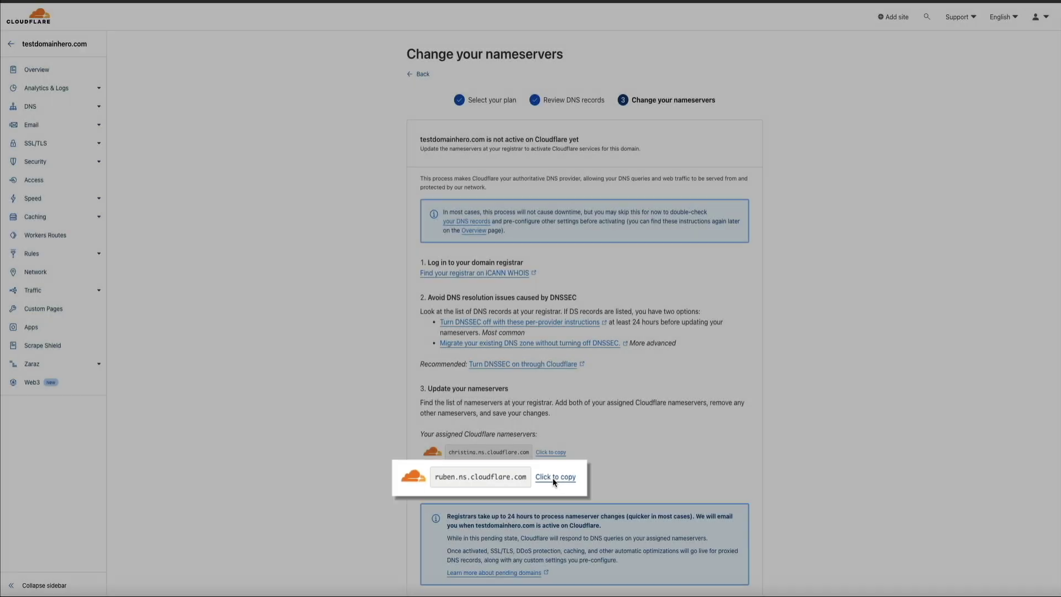
Replace ns2.namehero.com with ruben.ns.cloudflare.com and confirm saving the new nameservers.
{"action": "left_click", "coordinate": [540, 479]}
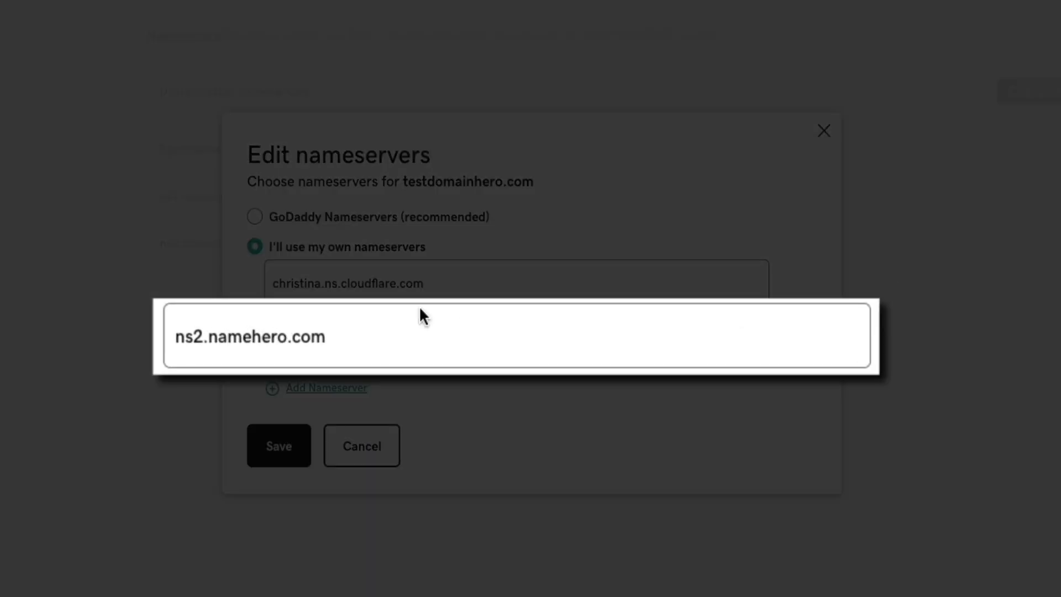
{"action": "left_click_drag", "start_coordinate": [419, 307], "coordinate": [387, 333]}
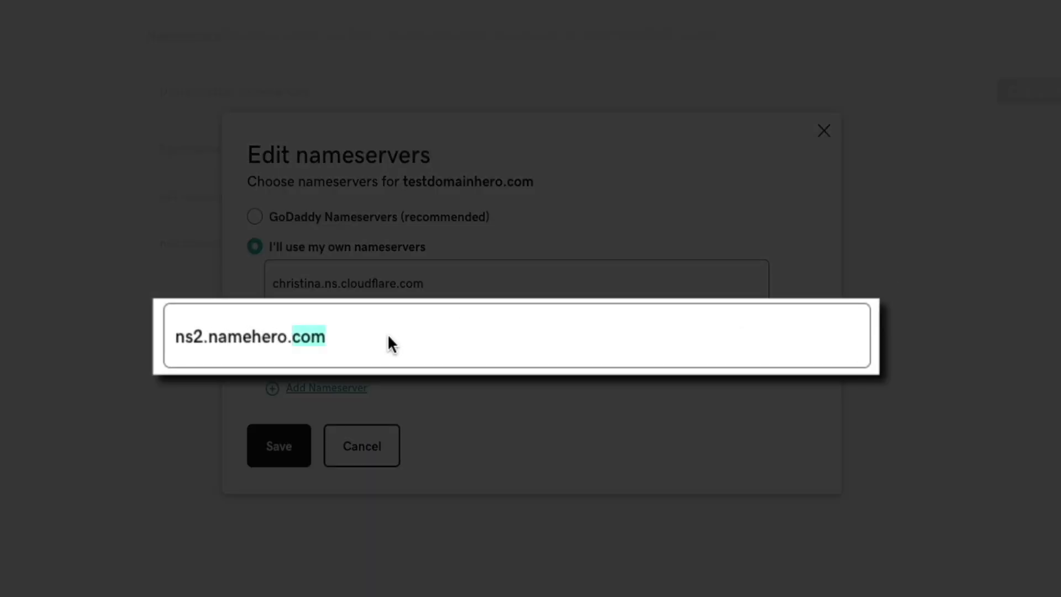
{"action": "key", "text": "ctrl+v"}
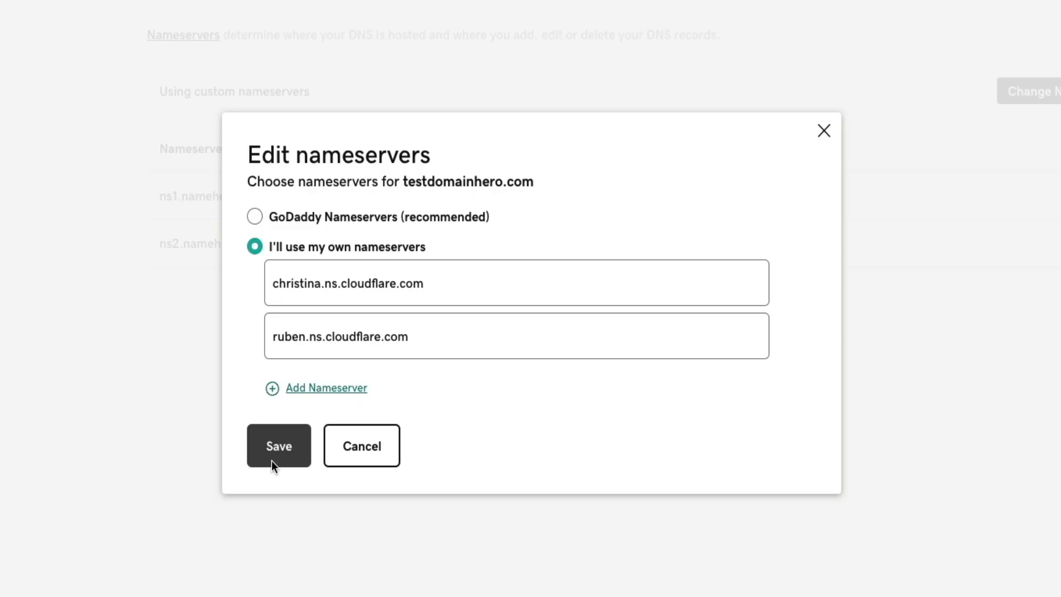
{"action": "left_click", "coordinate": [271, 460]}
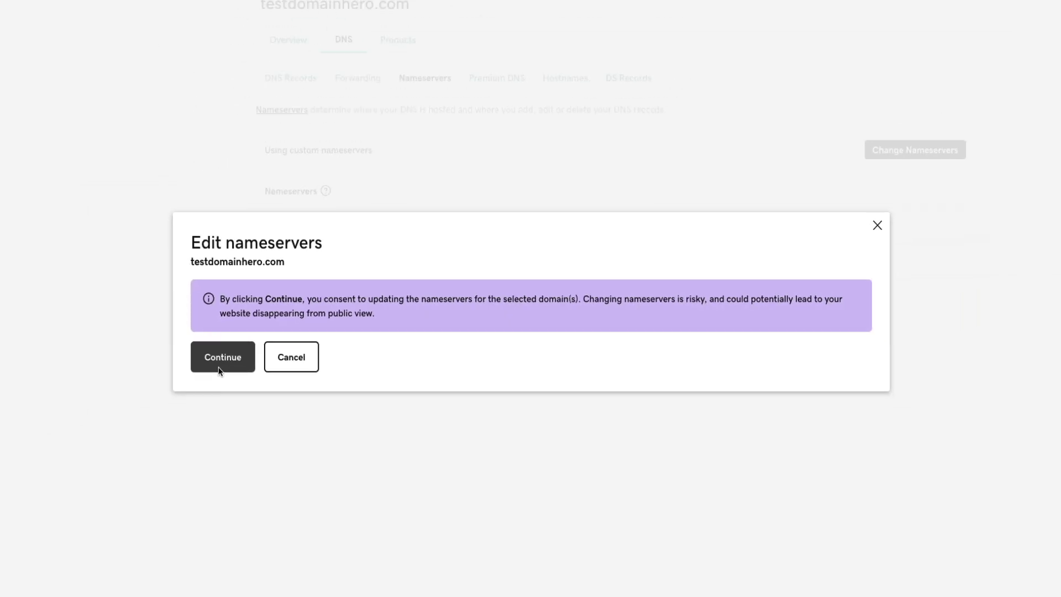
{"action": "left_click", "coordinate": [94, 399]}
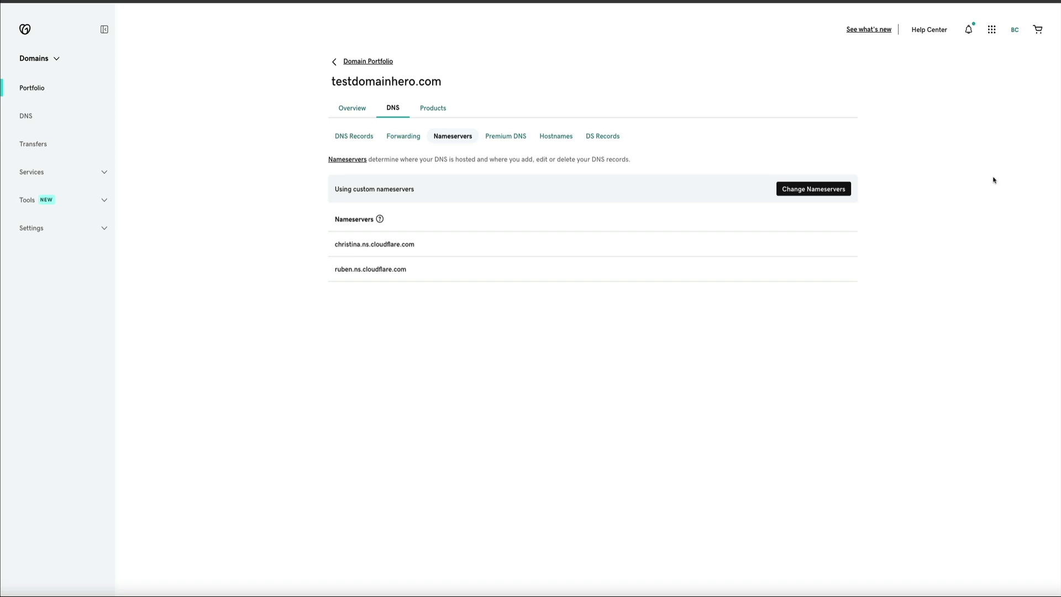
Request an immediate nameserver check for testdomainhero.com and continue to the Quick Start Guide.
{"action": "scroll", "coordinate": [927, 330], "scroll_direction": "down", "scroll_amount": 3}
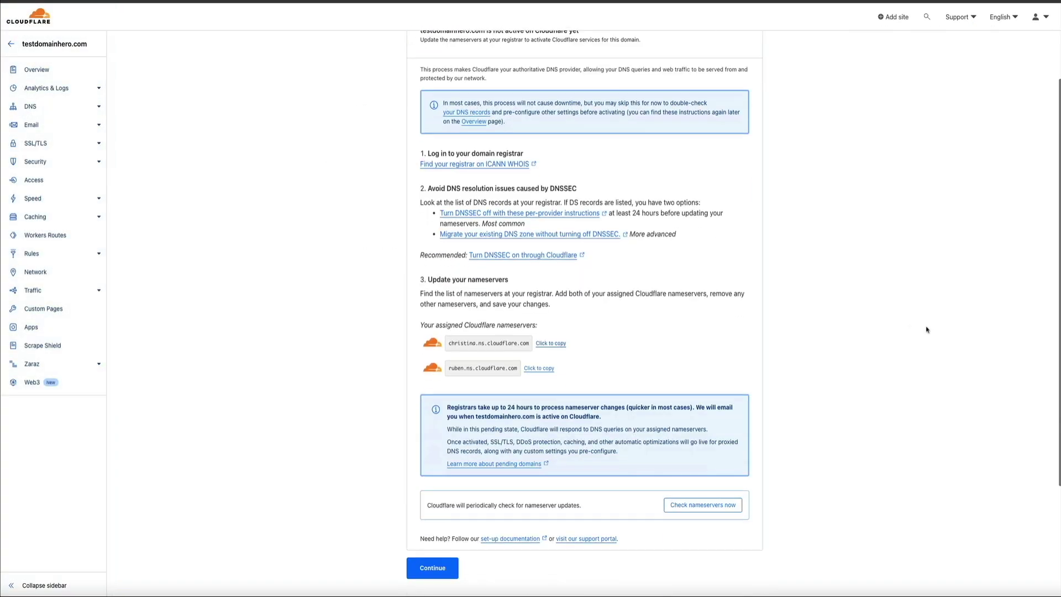
{"action": "scroll", "coordinate": [927, 330], "scroll_direction": "down", "scroll_amount": 3}
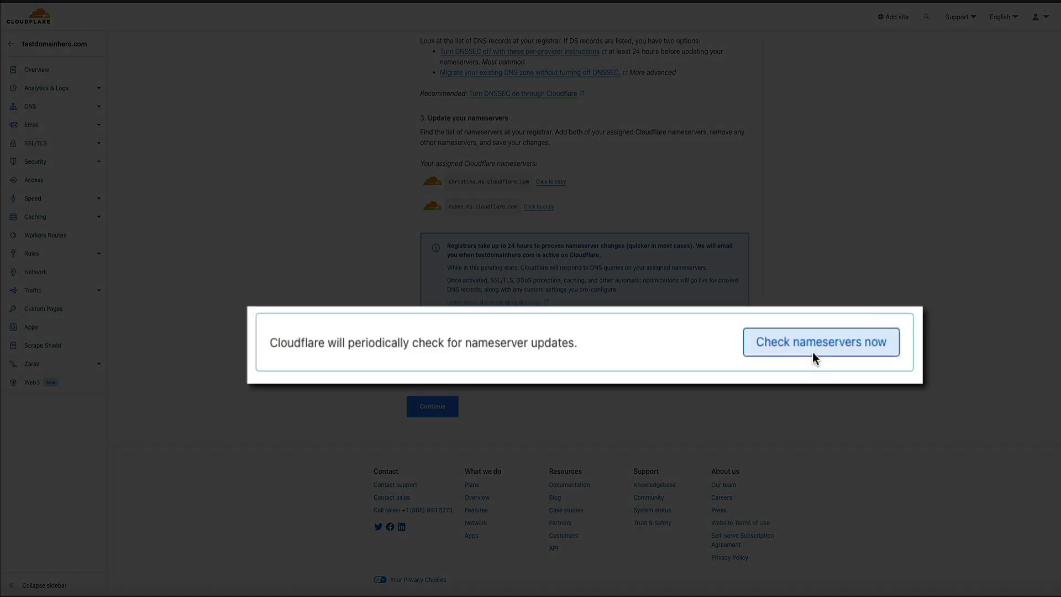
{"action": "left_click", "coordinate": [813, 353]}
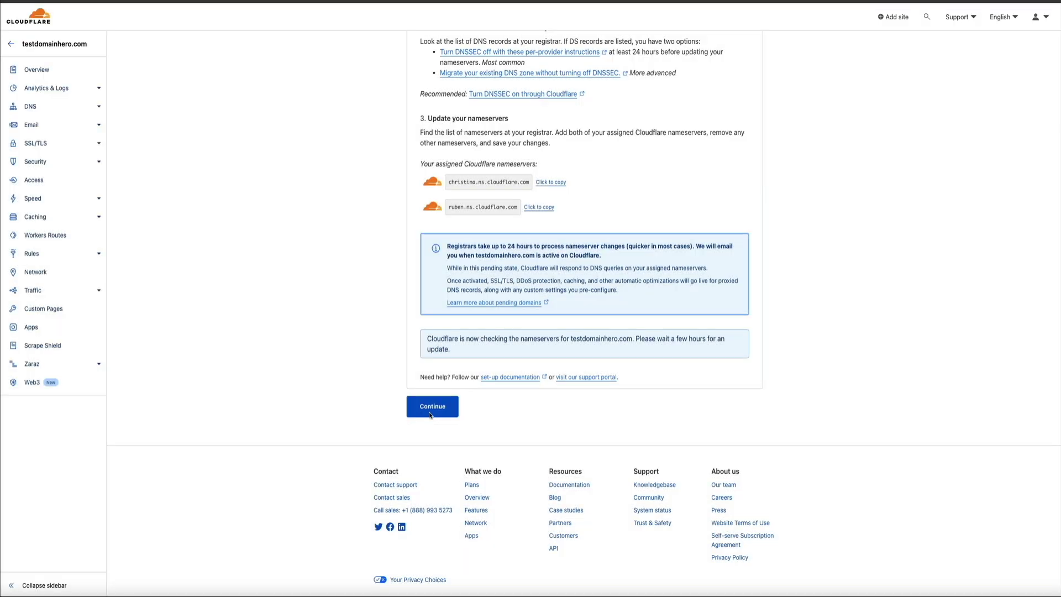
{"action": "left_click", "coordinate": [430, 412]}
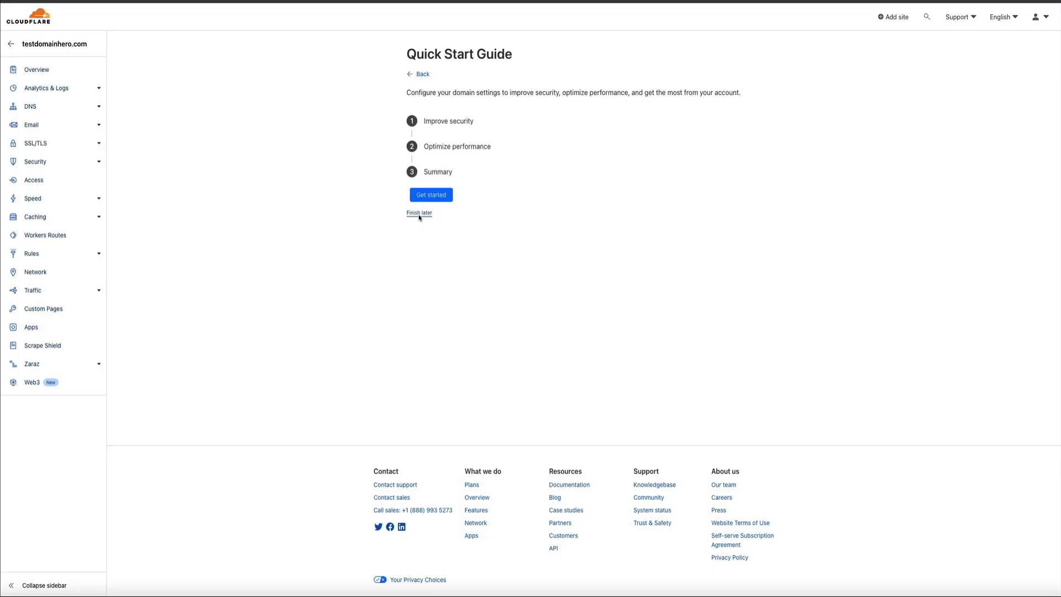
Choose 'Finish later' to set the Quick Start Guide aside and return to the domain overview.
{"action": "left_click", "coordinate": [420, 214]}
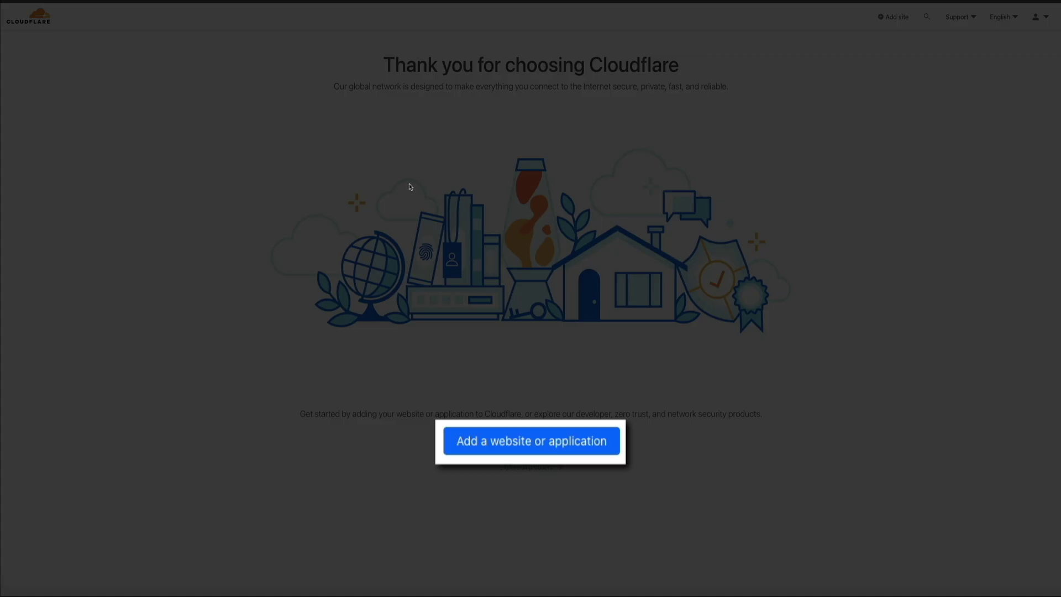
Open the testdomainhero.com Overview from the account's Websites list.
{"action": "left_click", "coordinate": [549, 440]}
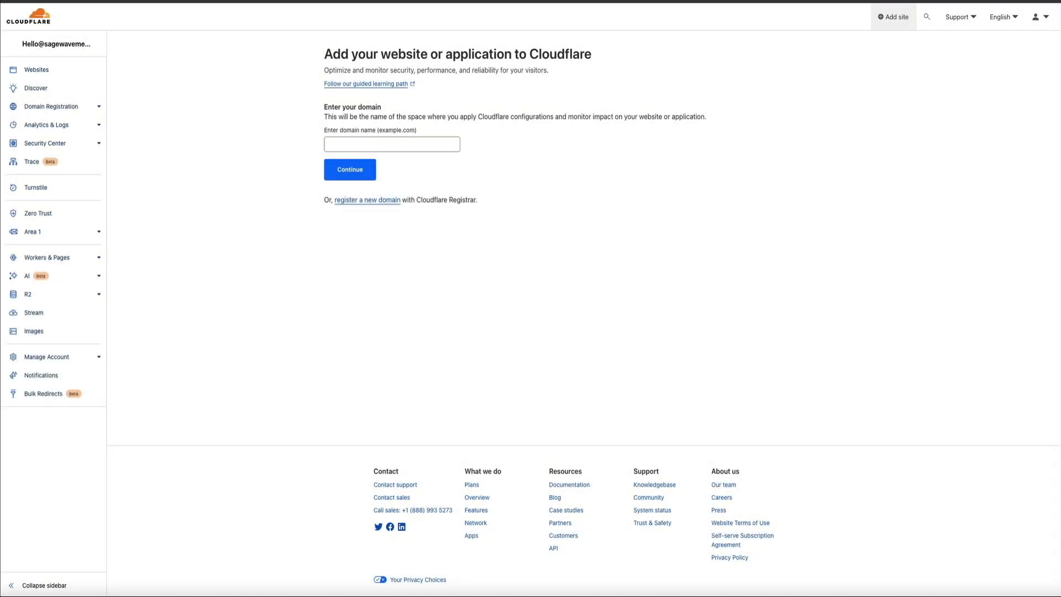
{"action": "left_click", "coordinate": [37, 70]}
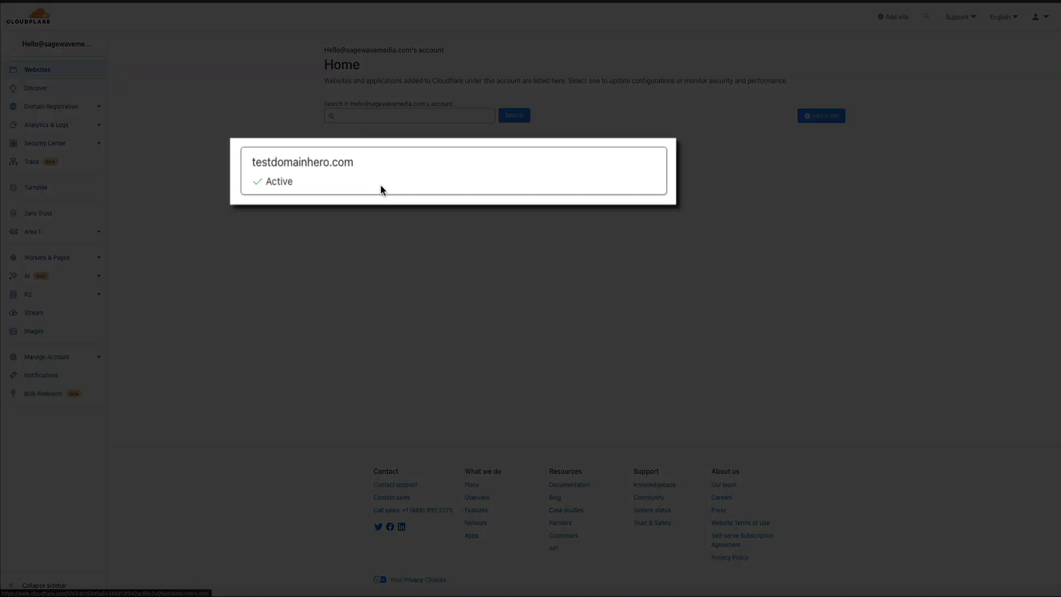
{"action": "left_click", "coordinate": [408, 180]}
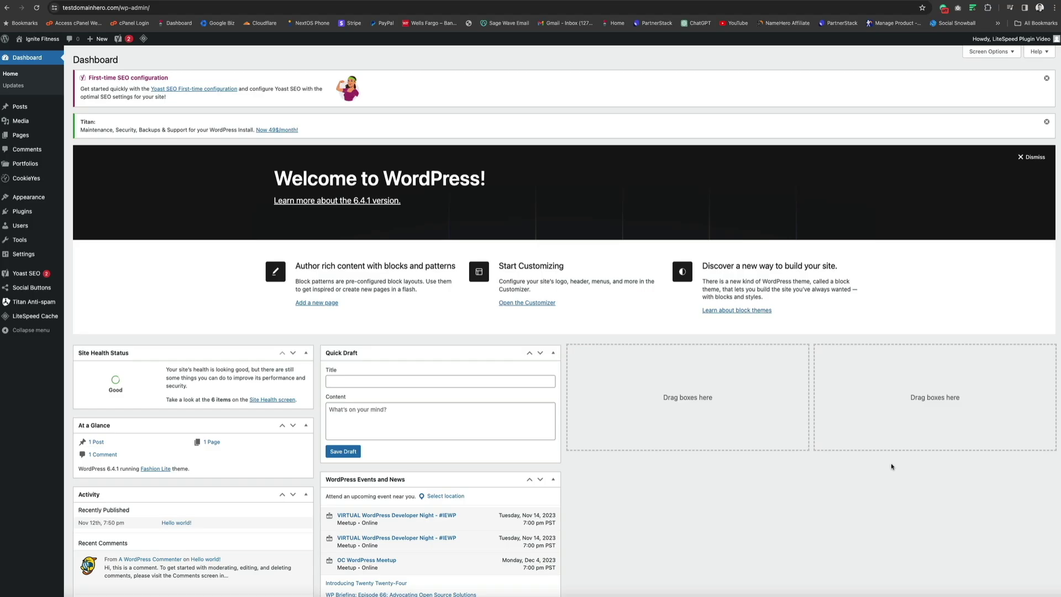
Visit the live Ignite Fitness front page and scroll it to confirm it loads.
{"action": "left_click", "coordinate": [35, 55]}
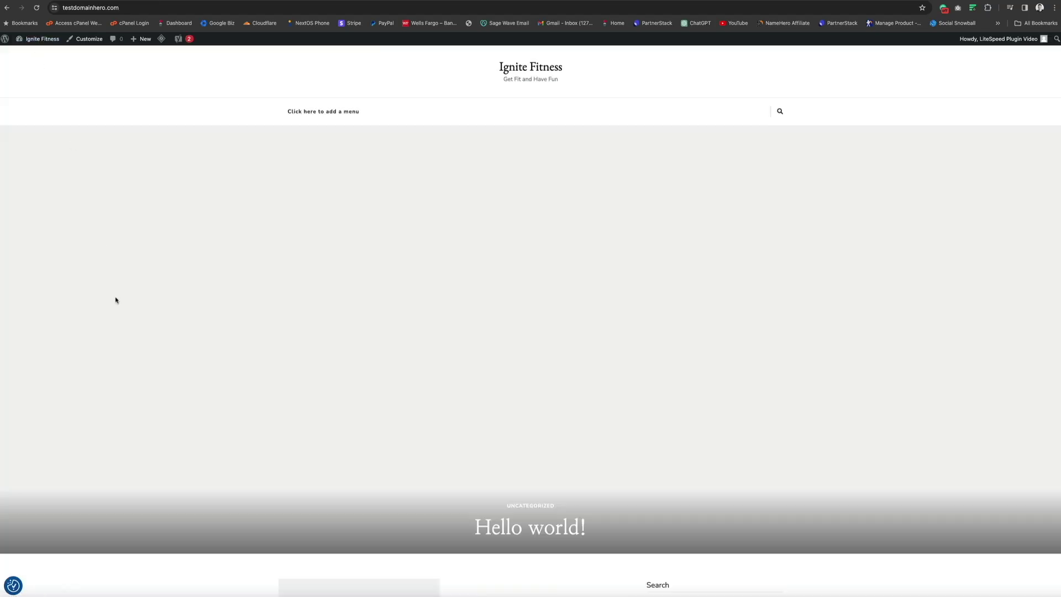
{"action": "scroll", "coordinate": [115, 301], "scroll_direction": "down", "scroll_amount": 5}
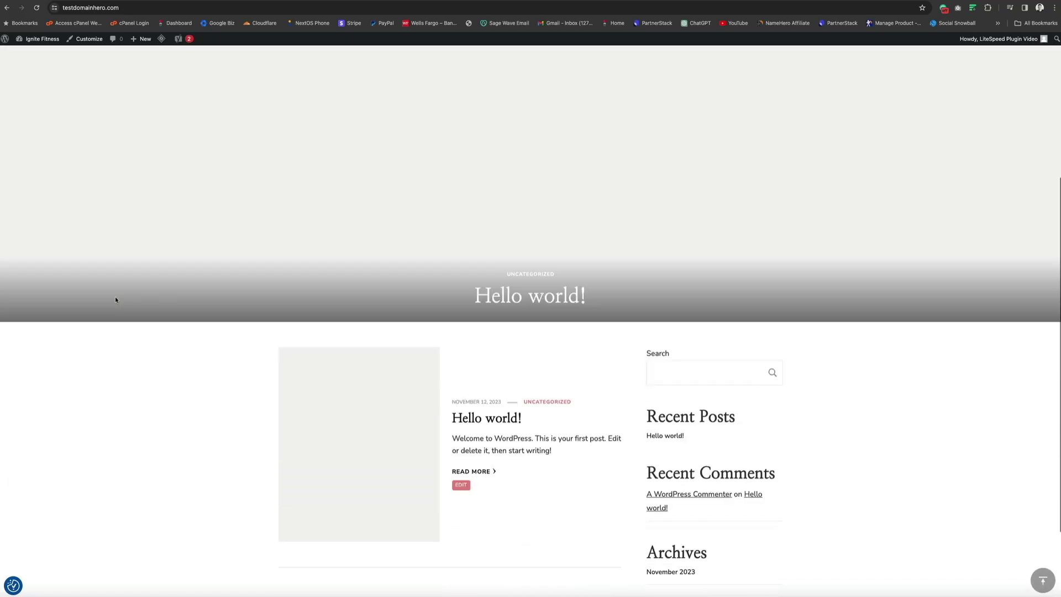
{"action": "scroll", "coordinate": [116, 300], "scroll_direction": "up", "scroll_amount": 6}
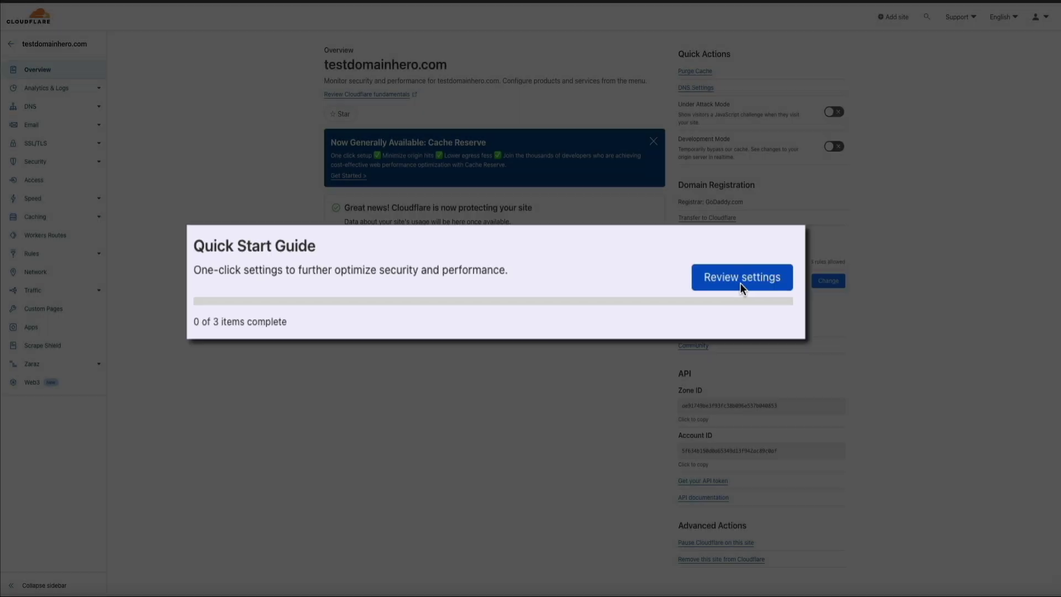
Review the Quick Start Guide settings and begin at the Automatic HTTPS Rewrites step.
{"action": "left_click", "coordinate": [741, 283]}
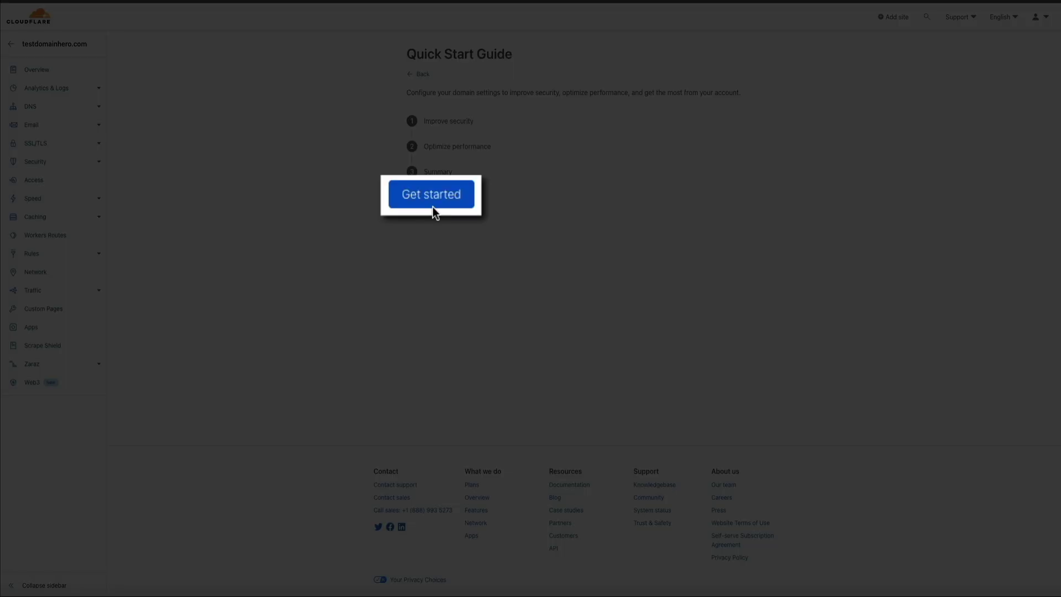
{"action": "left_click", "coordinate": [432, 208]}
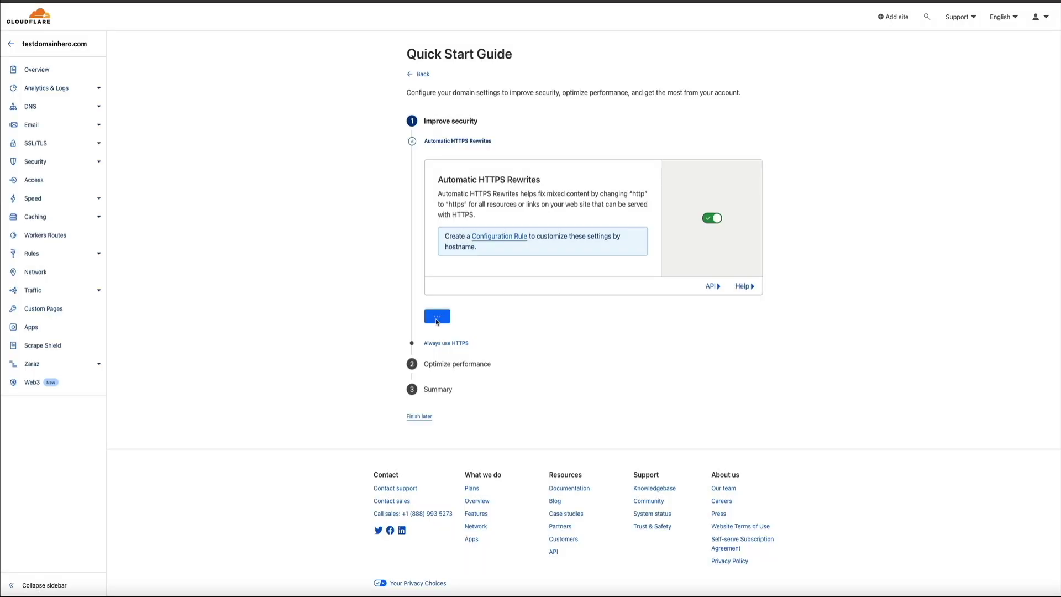
Save Automatic HTTPS Rewrites as on and switch the Always Use HTTPS toggle on.
{"action": "left_click", "coordinate": [437, 322]}
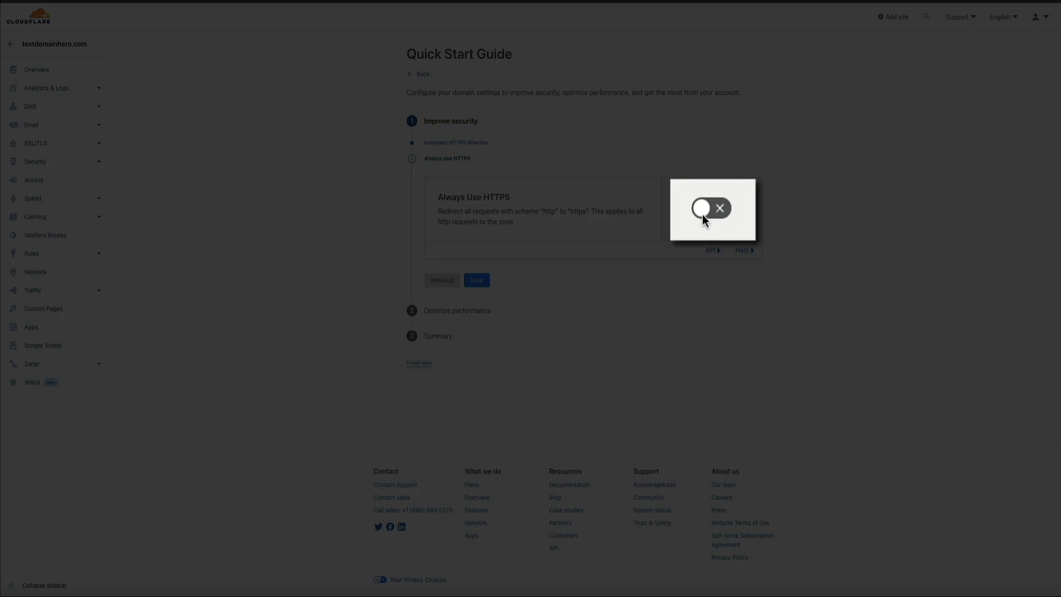
{"action": "left_click", "coordinate": [702, 214]}
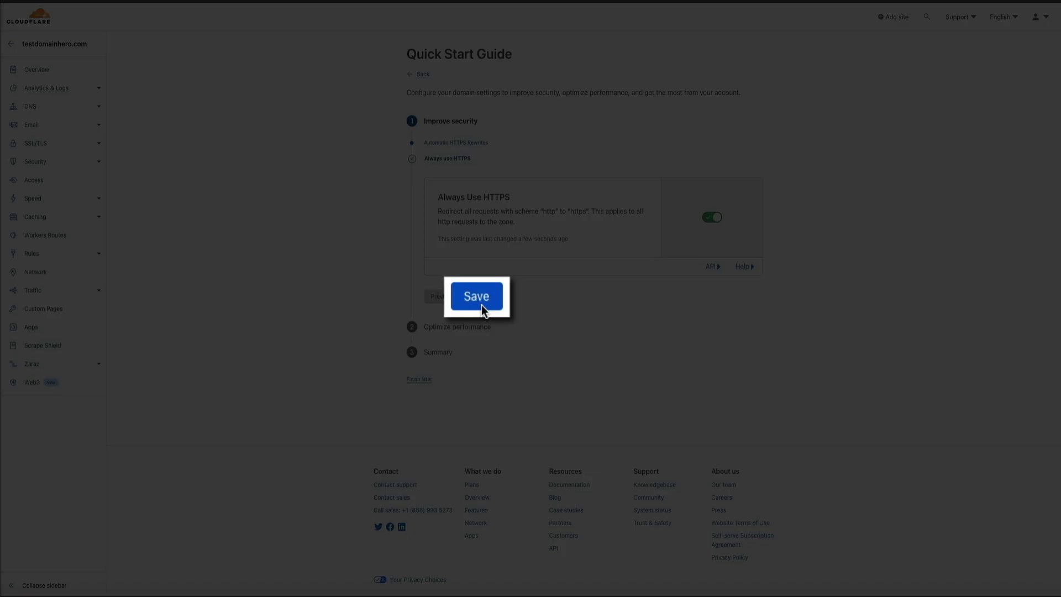
Save Always Use HTTPS and Brotli as on, then finish the guide from the Summary.
{"action": "left_click", "coordinate": [480, 301]}
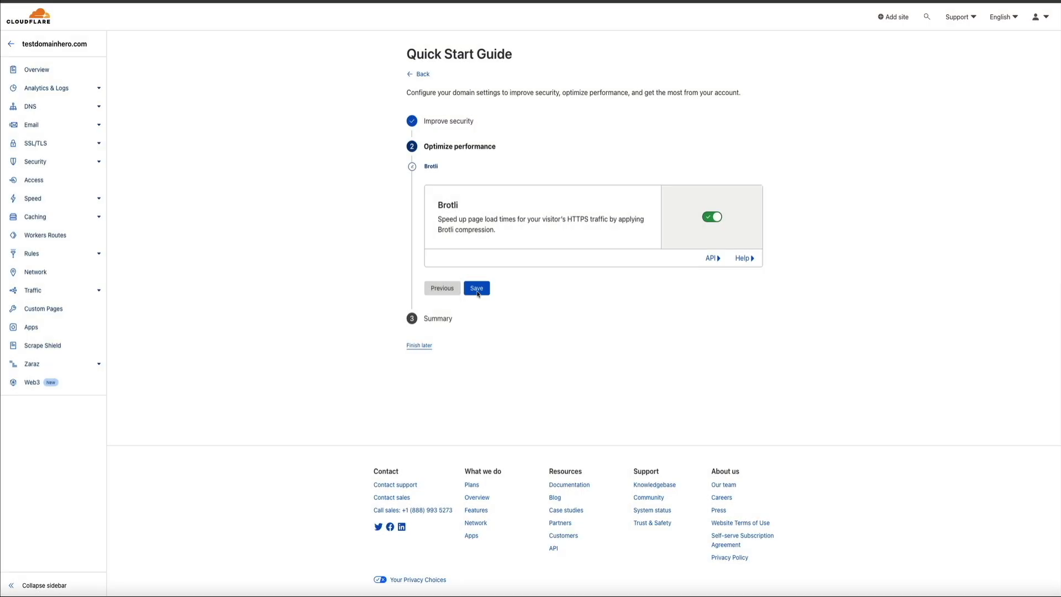
{"action": "left_click", "coordinate": [478, 293]}
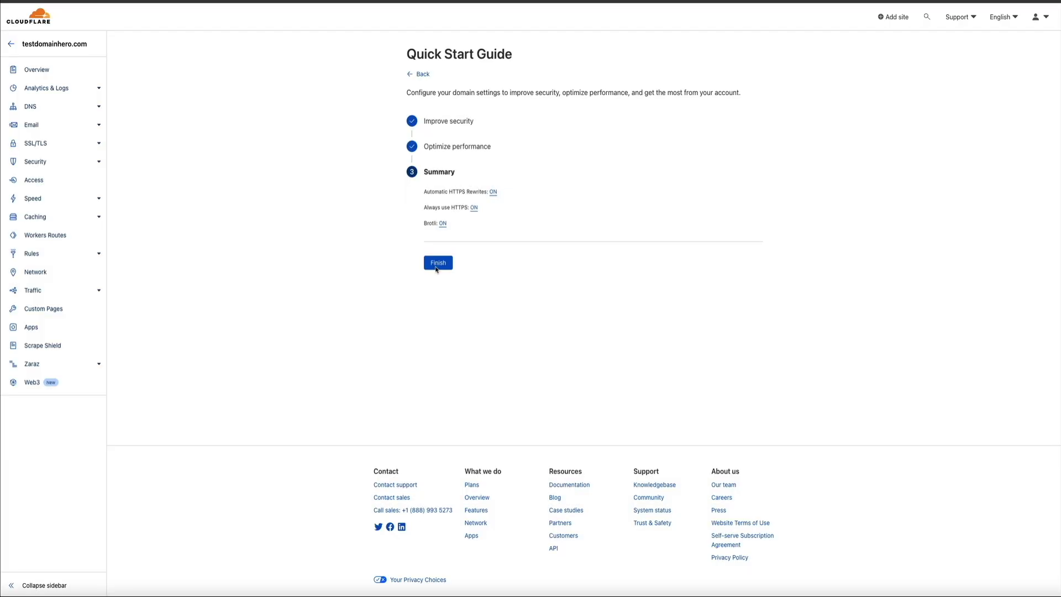
{"action": "left_click", "coordinate": [437, 268]}
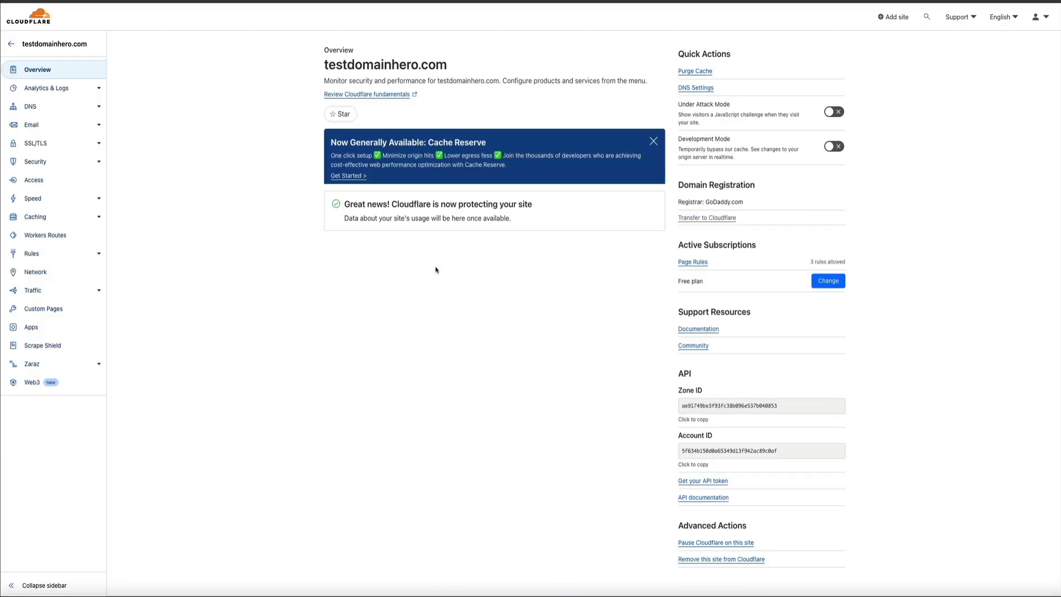